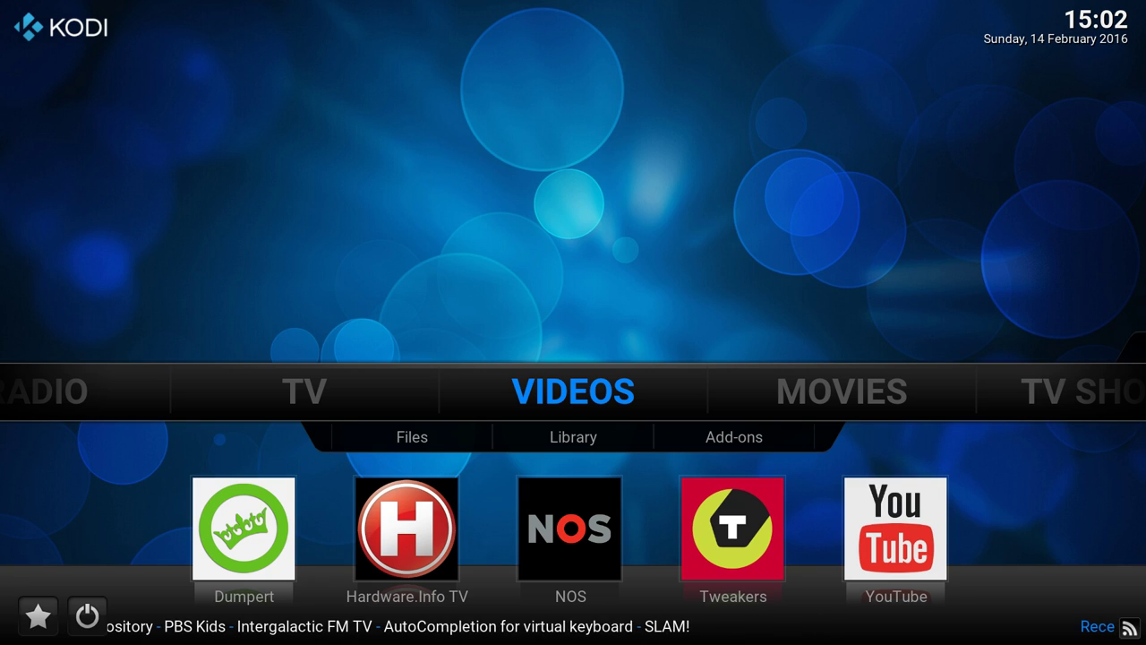
# - Open the system settings from the home screen
pyautogui.press('Right')
pyautogui.press('Right')
pyautogui.press('Right')
pyautogui.press('Right')
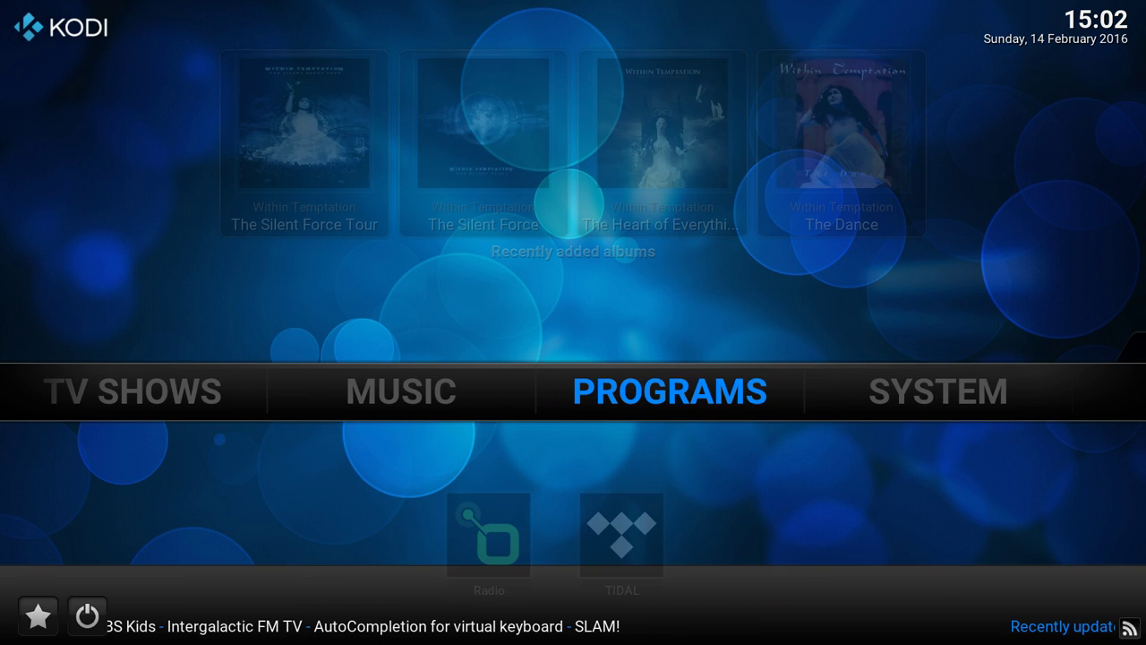
pyautogui.press('Right')
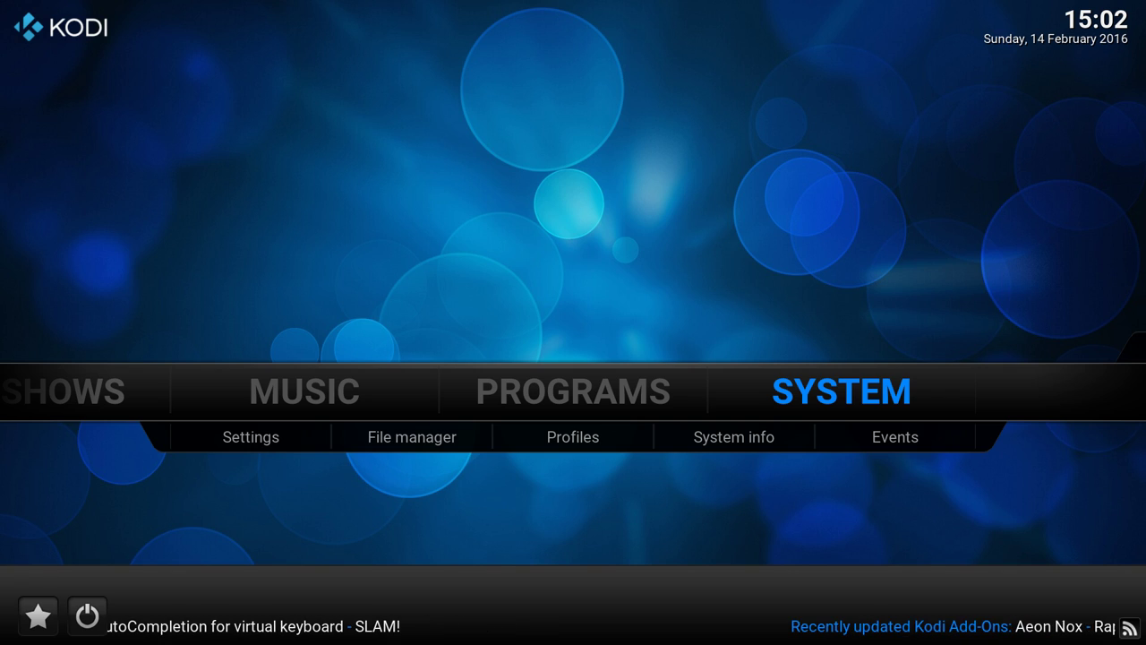
pyautogui.press('Return')
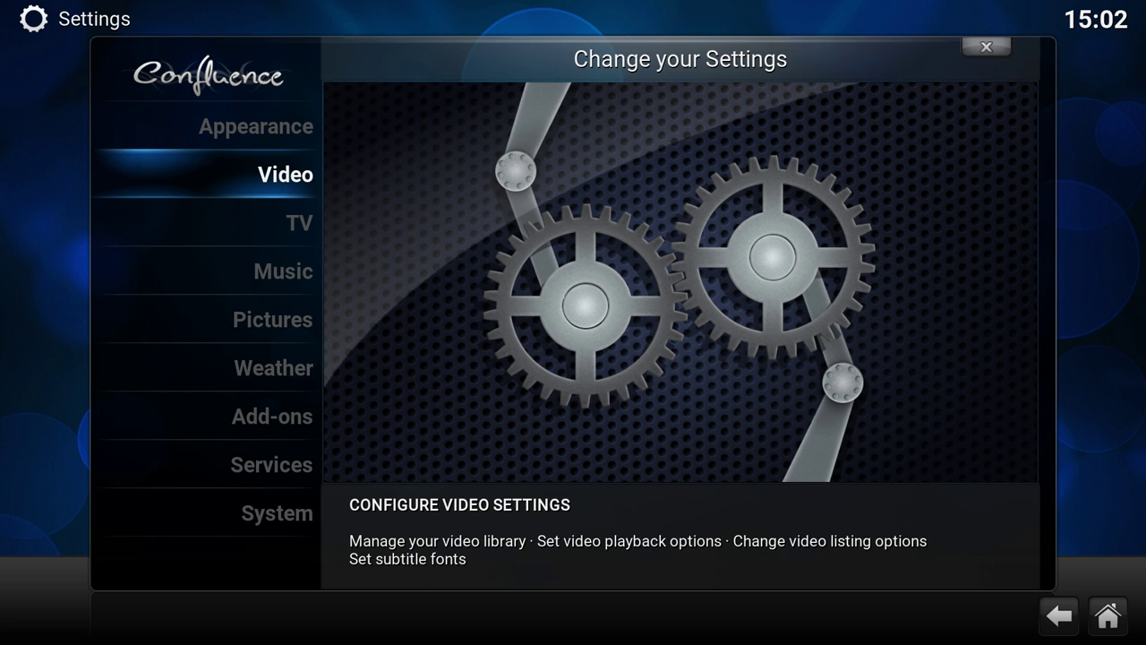
# - Go to the add-on settings and open the Video add-ons category of the Kodi Add-on repository
pyautogui.press('Down')
pyautogui.press('Down')
pyautogui.press('Down')
pyautogui.press('Down')
pyautogui.press('Down')
pyautogui.press('Down')
pyautogui.press('Up')
pyautogui.press('Return')
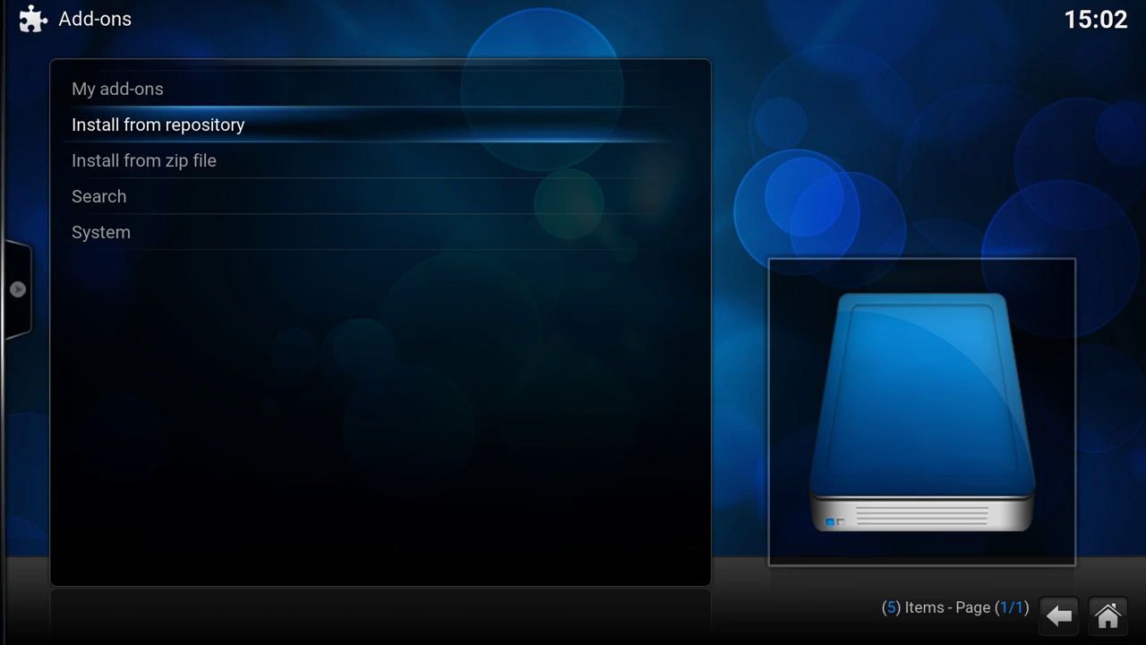
pyautogui.press('Return')
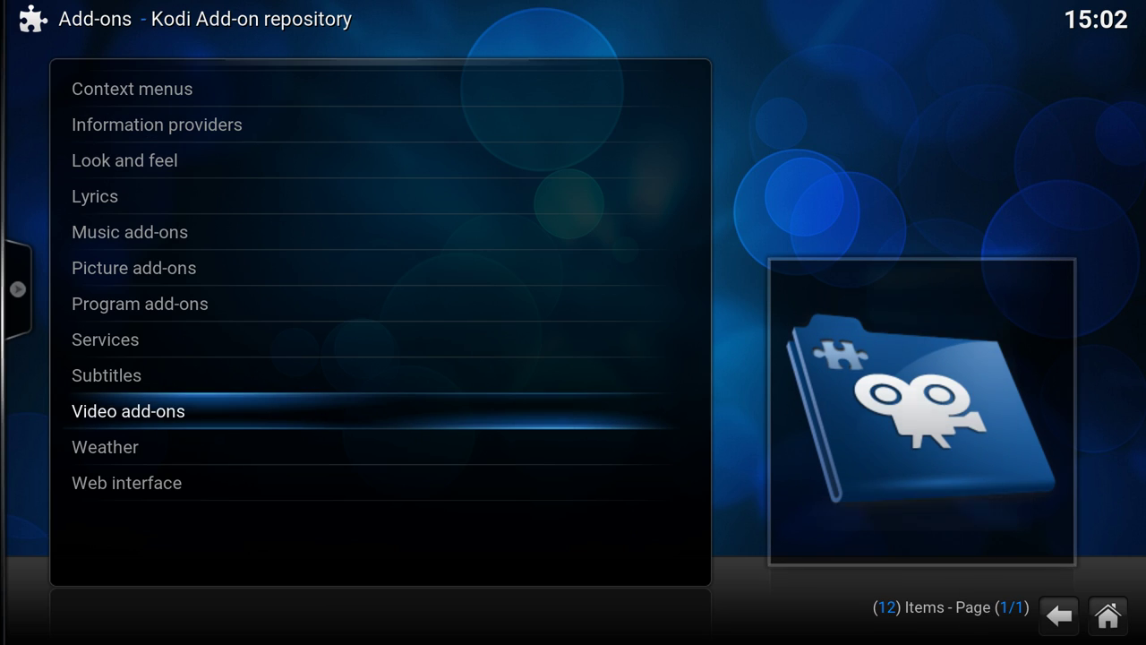
pyautogui.press('Return')
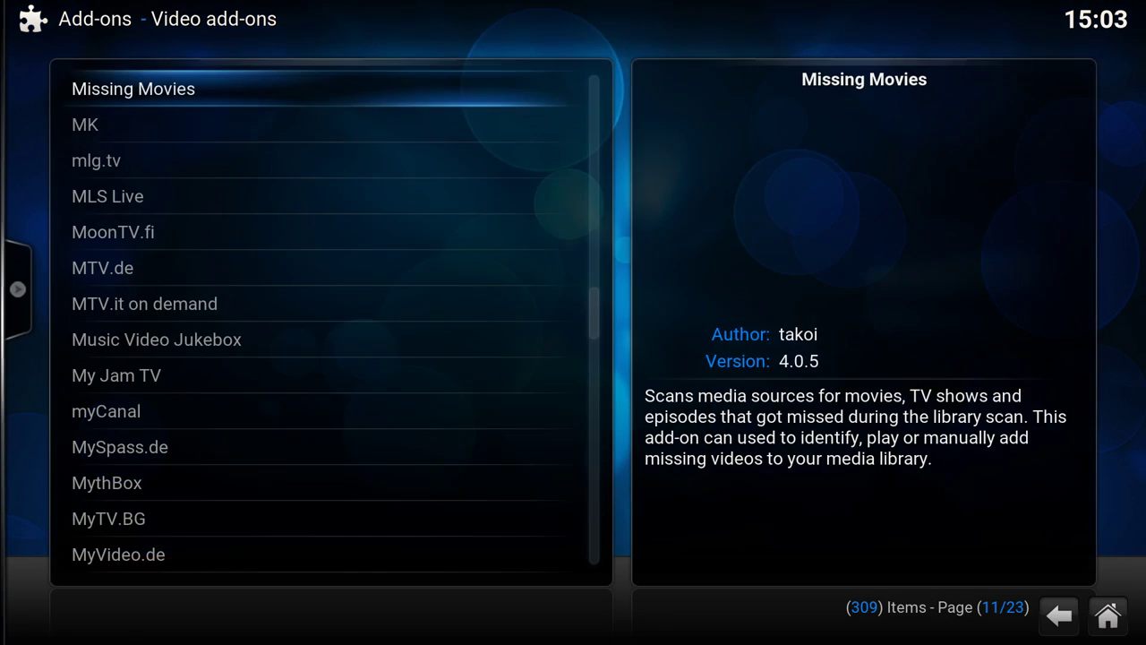
# - Open the information for the Missing Movies video add-on and install it
pyautogui.press('Up')
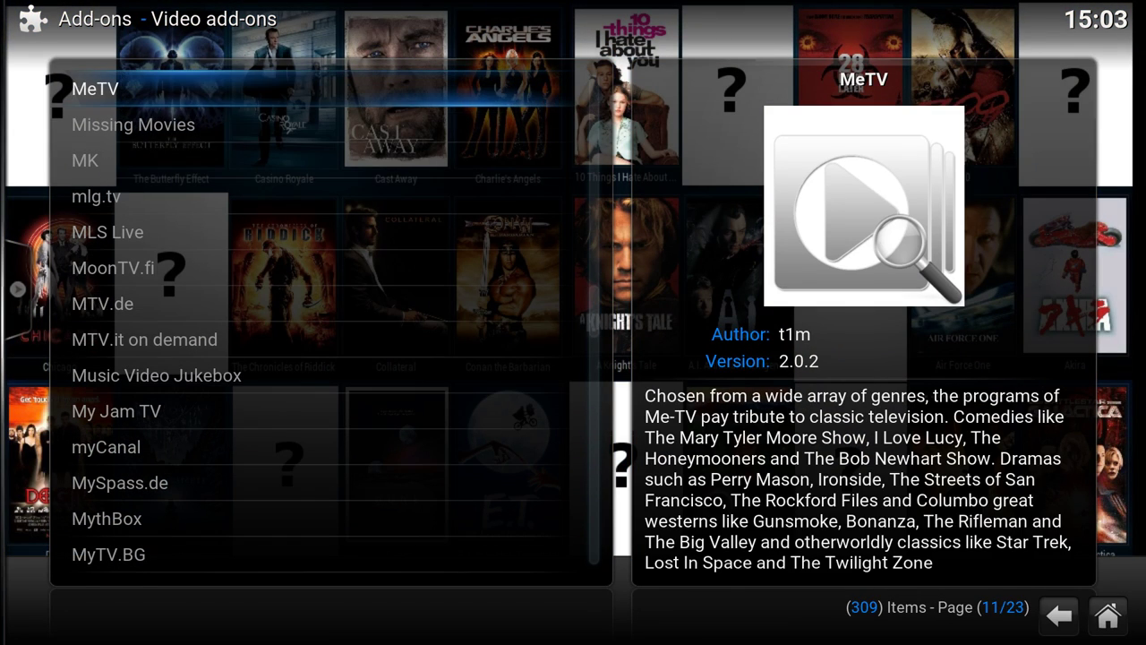
pyautogui.press('Down')
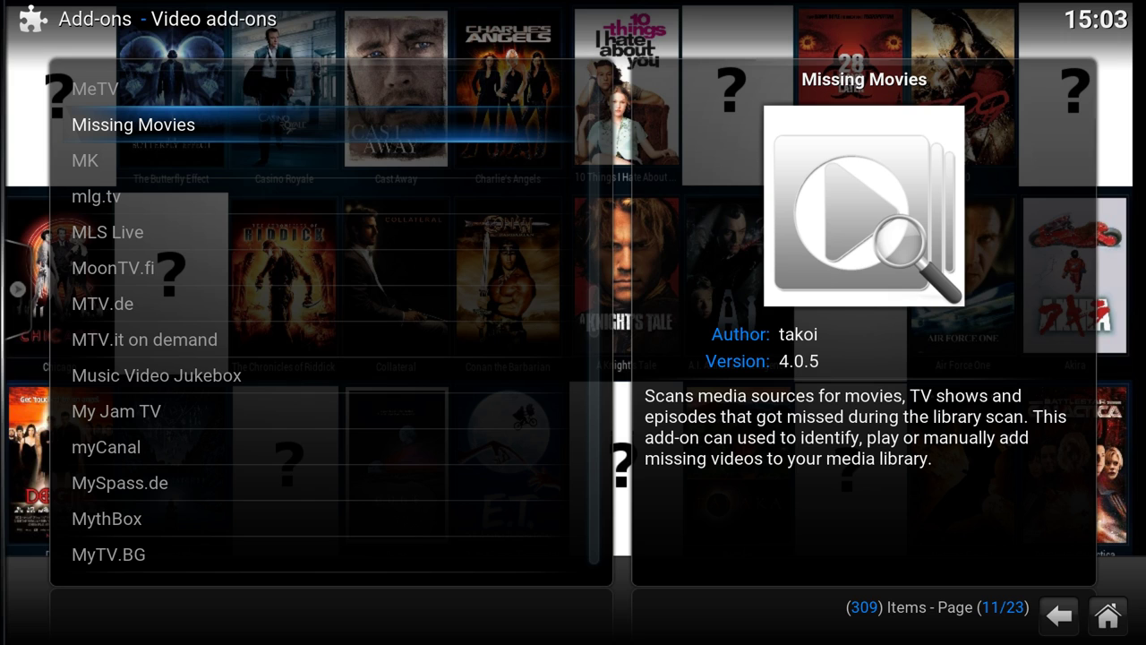
pyautogui.press('Down')
pyautogui.press('Up')
pyautogui.press('Return')
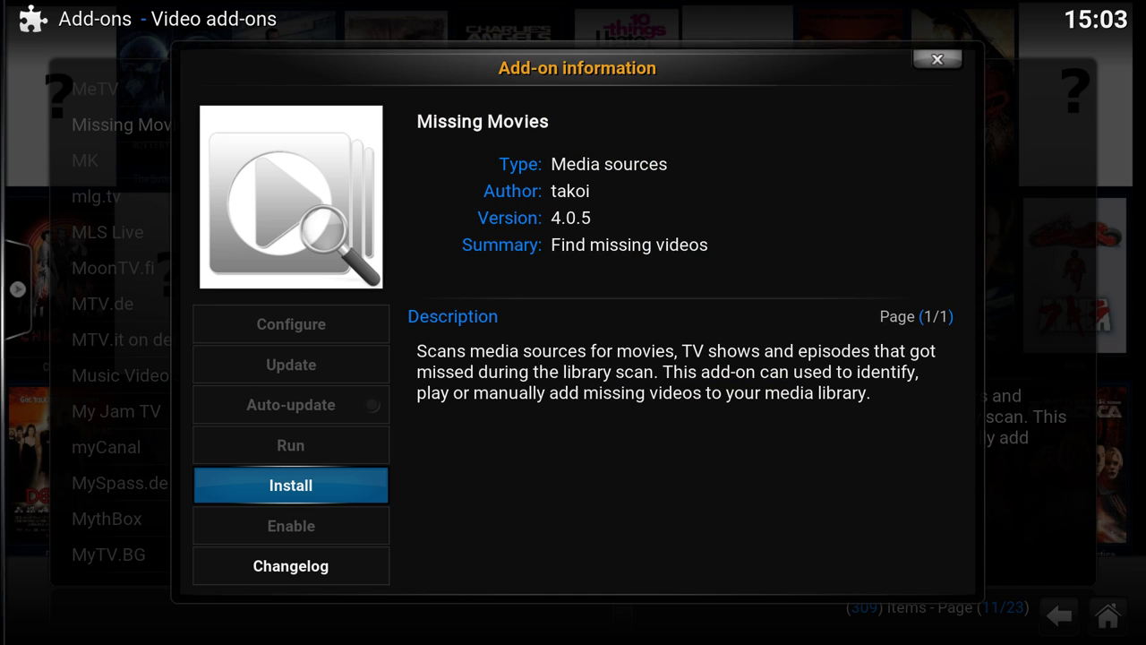
pyautogui.press('Escape')
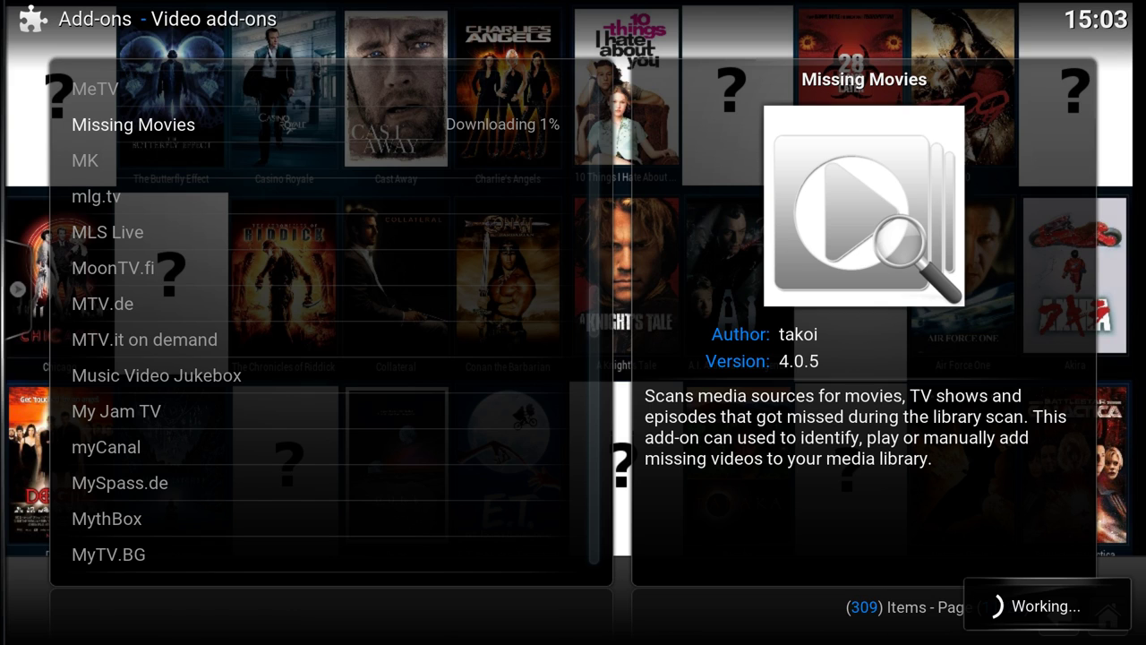
# - Return to the home screen and open the list of installed video add-ons
pyautogui.press('BackSpace')
pyautogui.press('BackSpace')
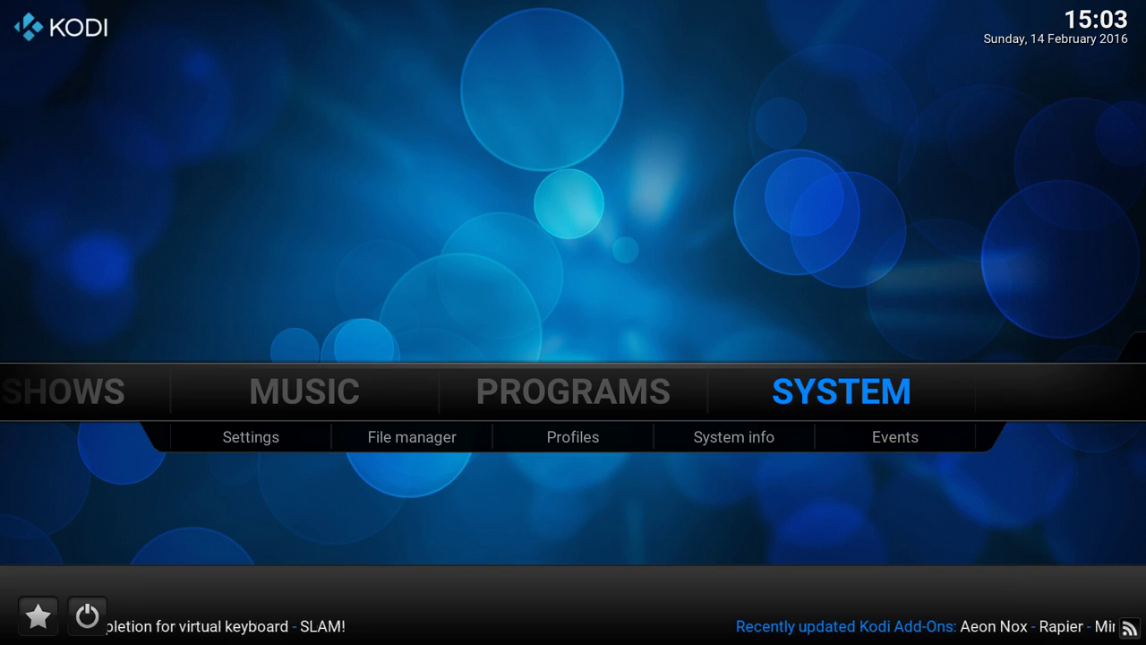
pyautogui.press('Left')
pyautogui.press('Left')
pyautogui.press('Left')
pyautogui.press('Left')
pyautogui.press('Left')
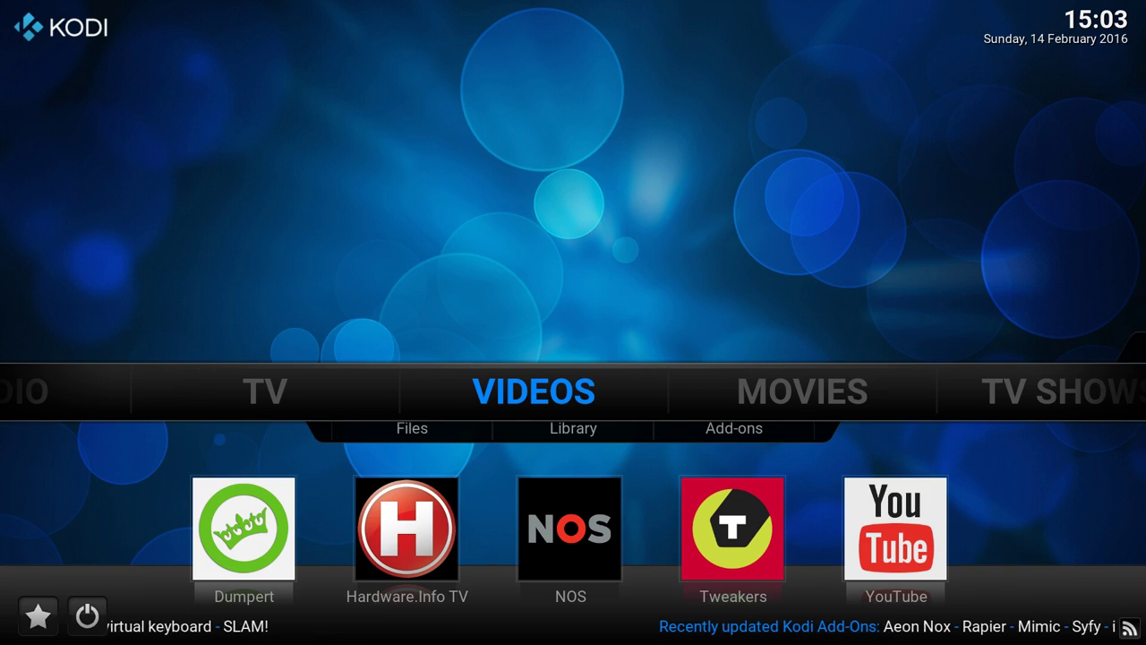
pyautogui.press('Down')
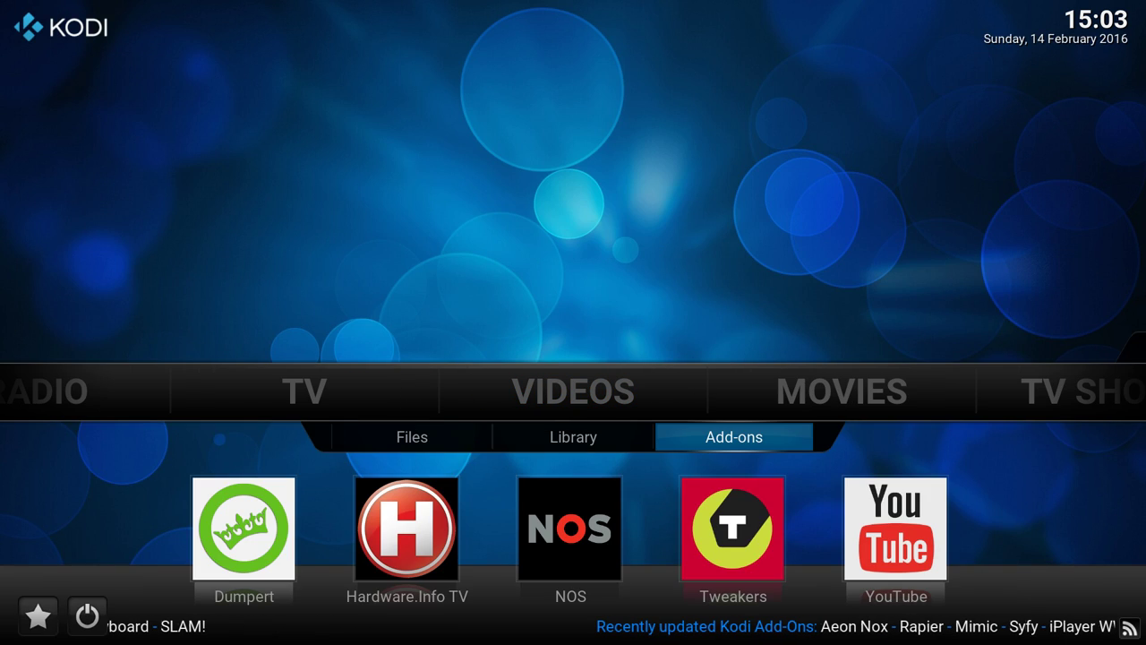
pyautogui.press('Return')
# - Launch the Missing Movies add-on from the installed video add-ons
pyautogui.press('Up')
pyautogui.press('Up')
pyautogui.press('Up')
pyautogui.press('Up')
pyautogui.press('Up')
pyautogui.press('Up')
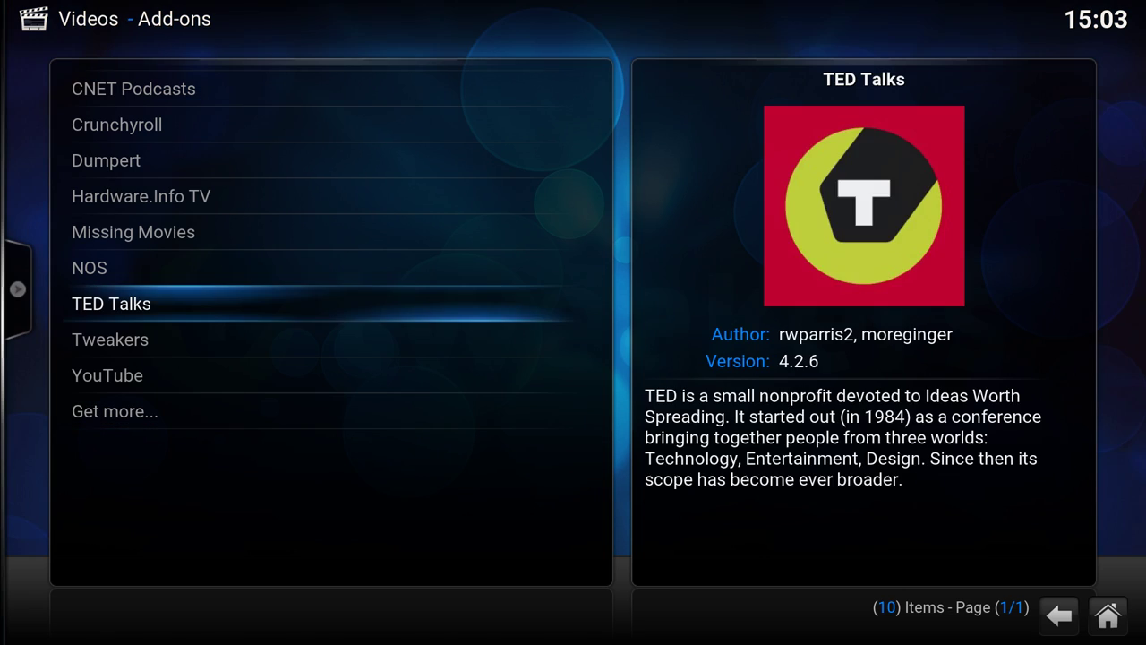
pyautogui.press('Return')
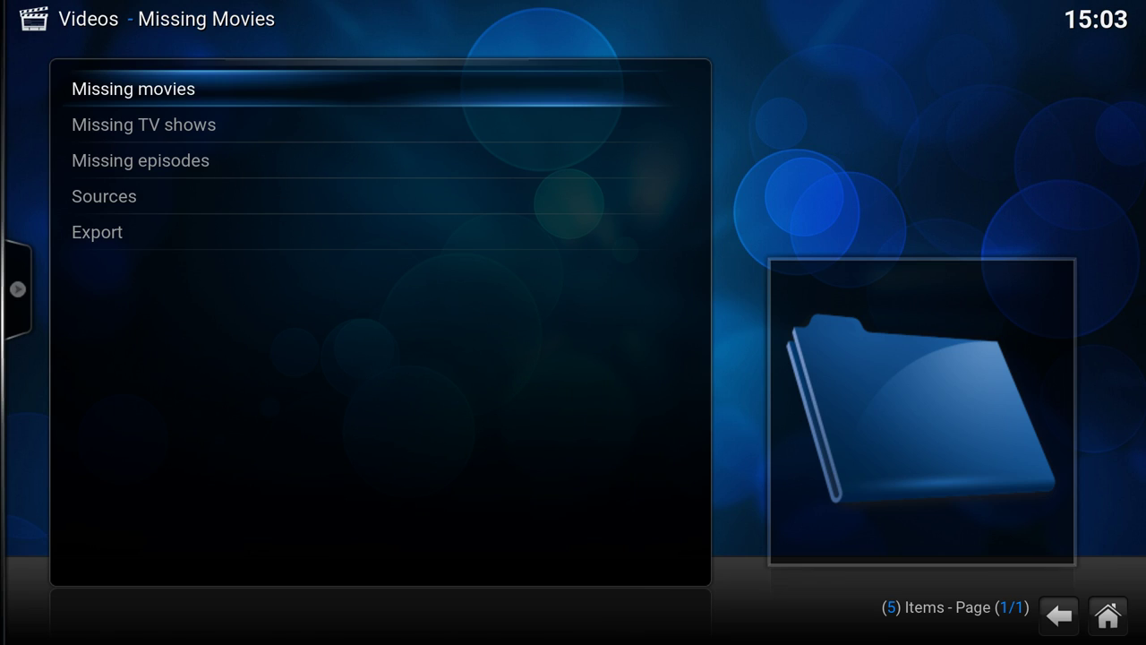
# - Look over the add-on's scan categories and open Missing episodes
pyautogui.press('Down')
pyautogui.press('Up')
pyautogui.press('Down')
pyautogui.press('Down')
pyautogui.press('Up')
pyautogui.press('Up')
pyautogui.press('Down')
pyautogui.press('Down')
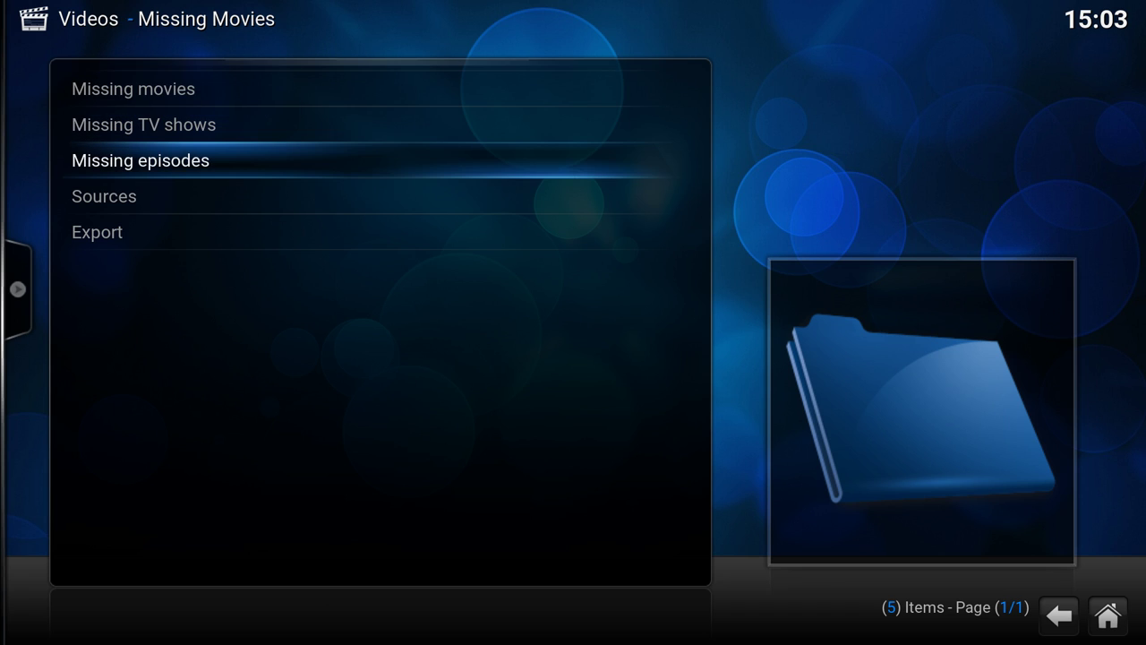
pyautogui.press('Up')
pyautogui.press('Down')
pyautogui.press('Return')
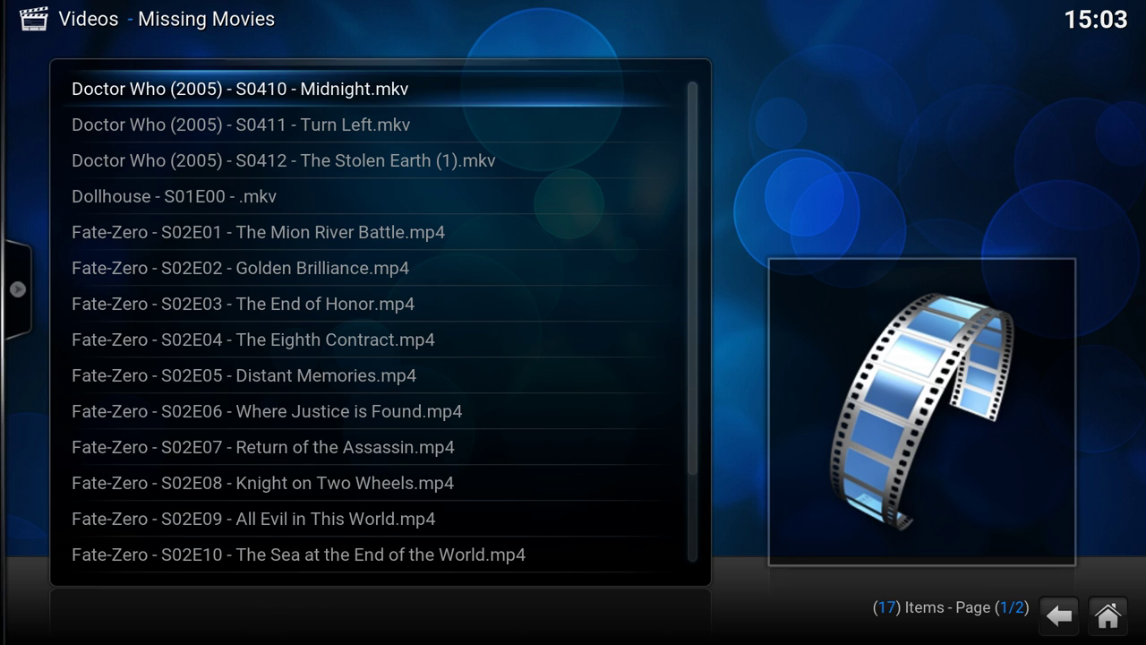
# - Examine the whole list of missing episodes, especially how the Doctor Who (2005) files are named
pyautogui.click(242, 124)
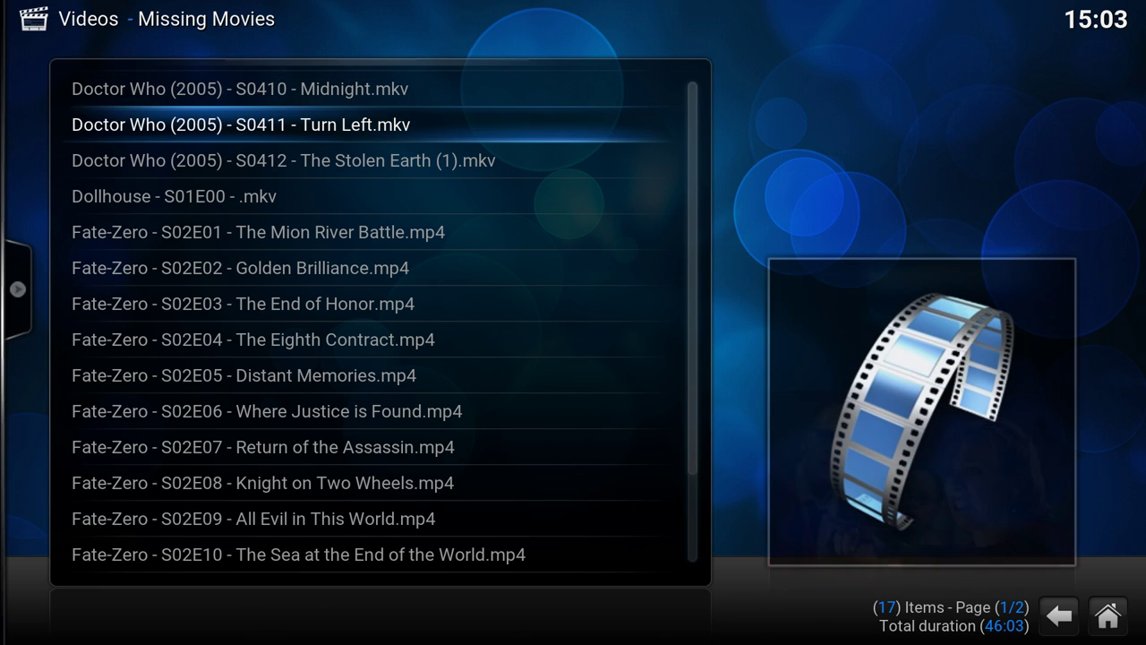
pyautogui.click(175, 196)
pyautogui.click(242, 125)
pyautogui.press('End')
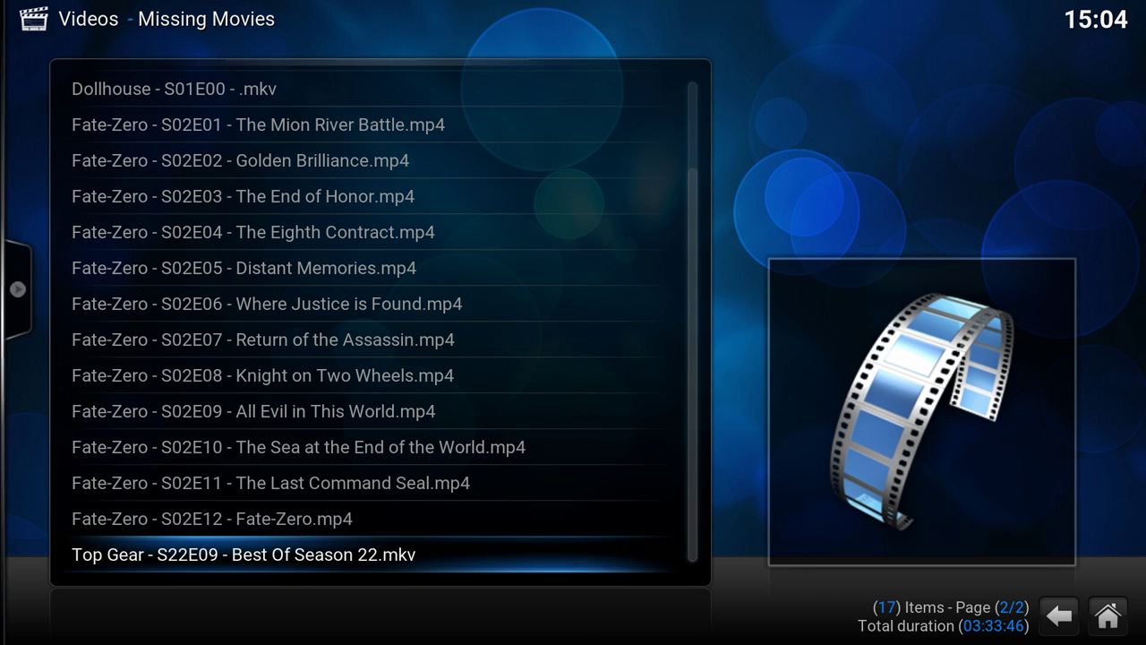
pyautogui.press('Home')
pyautogui.press('Down')
pyautogui.press('Up')
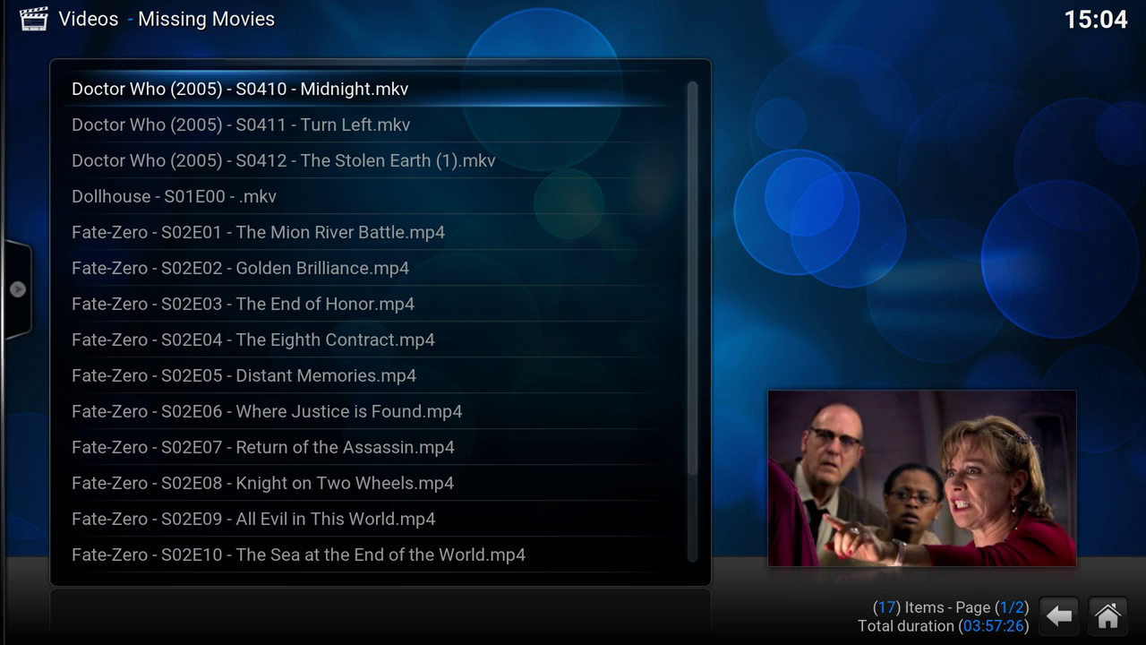
pyautogui.press('Down')
pyautogui.press('Down')
pyautogui.press('Up')
pyautogui.press('Up')
pyautogui.press('Down')
pyautogui.press('Down')
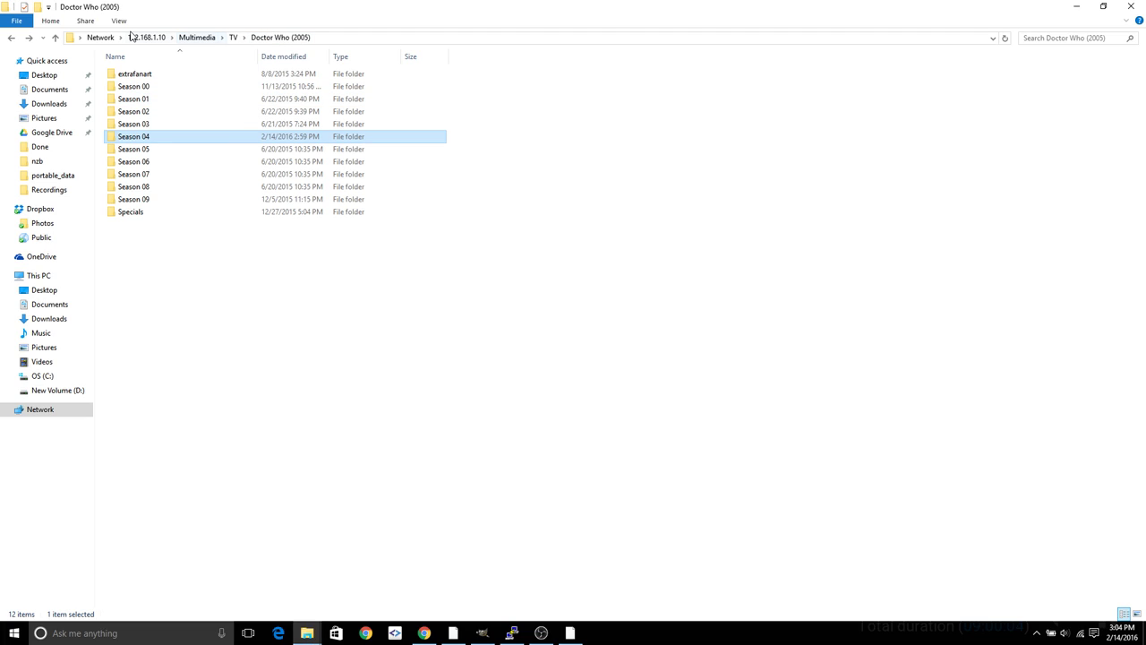
# - Check the Doctor Who (2005) network path in File Explorer against the missing episodes list and open its Season 04 folder
pyautogui.click(345, 38)
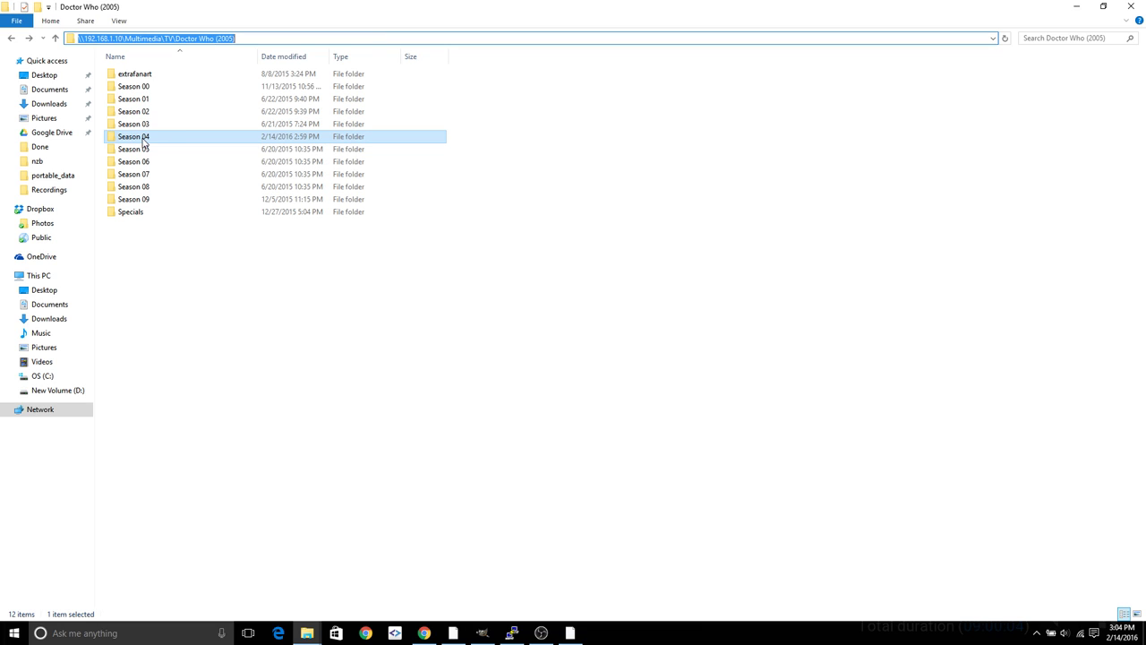
pyautogui.hotkey('alt', 'Tab')
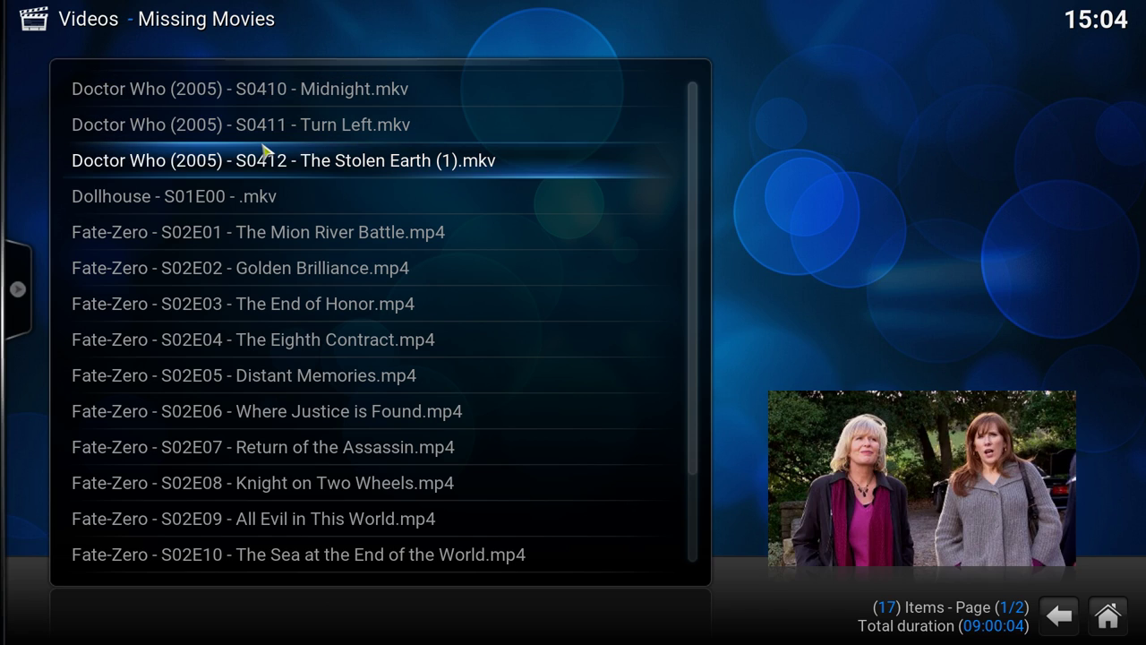
pyautogui.hotkey('alt', 'Tab')
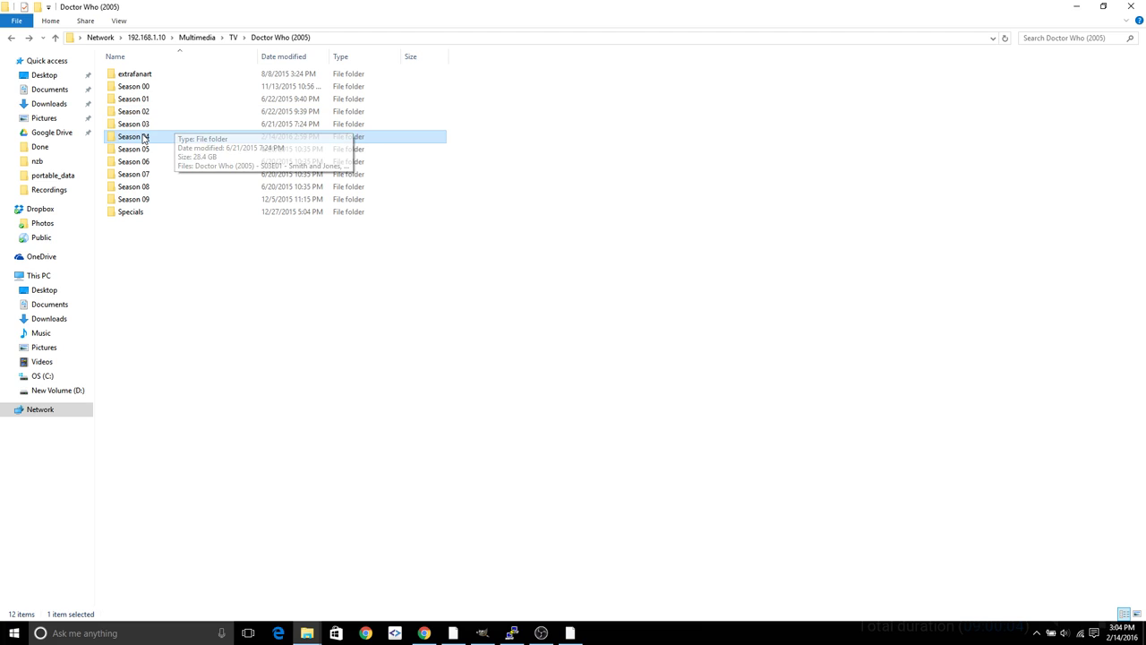
pyautogui.doubleClick(143, 138)
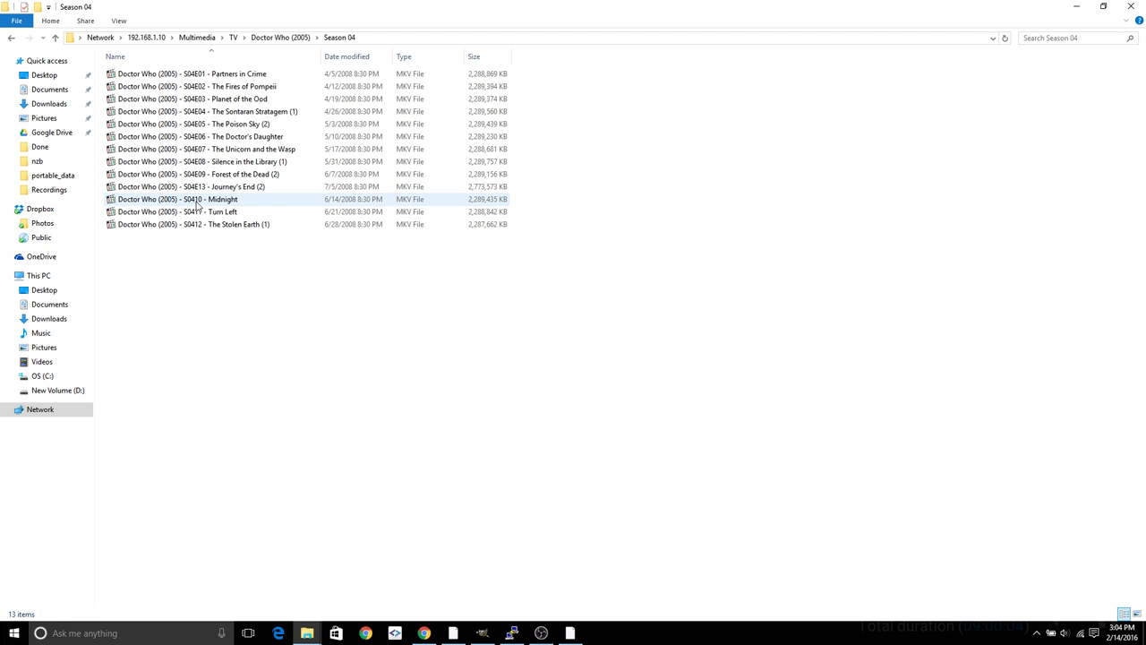
# - Rename the Midnight episode file to "Doctor Who (2005) - S04E10 - Midnight"
pyautogui.click(197, 205)
pyautogui.click(228, 201)
pyautogui.click(227, 200)
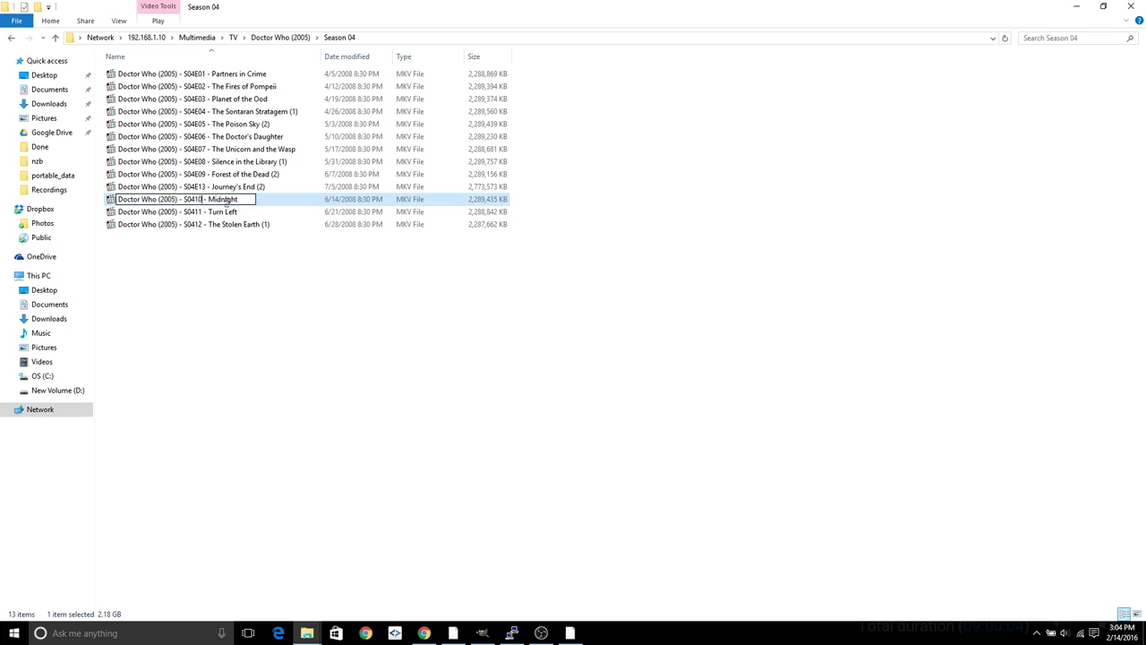
pyautogui.press('Left')
pyautogui.press('Left')
pyautogui.write('E')
pyautogui.press('Tab')
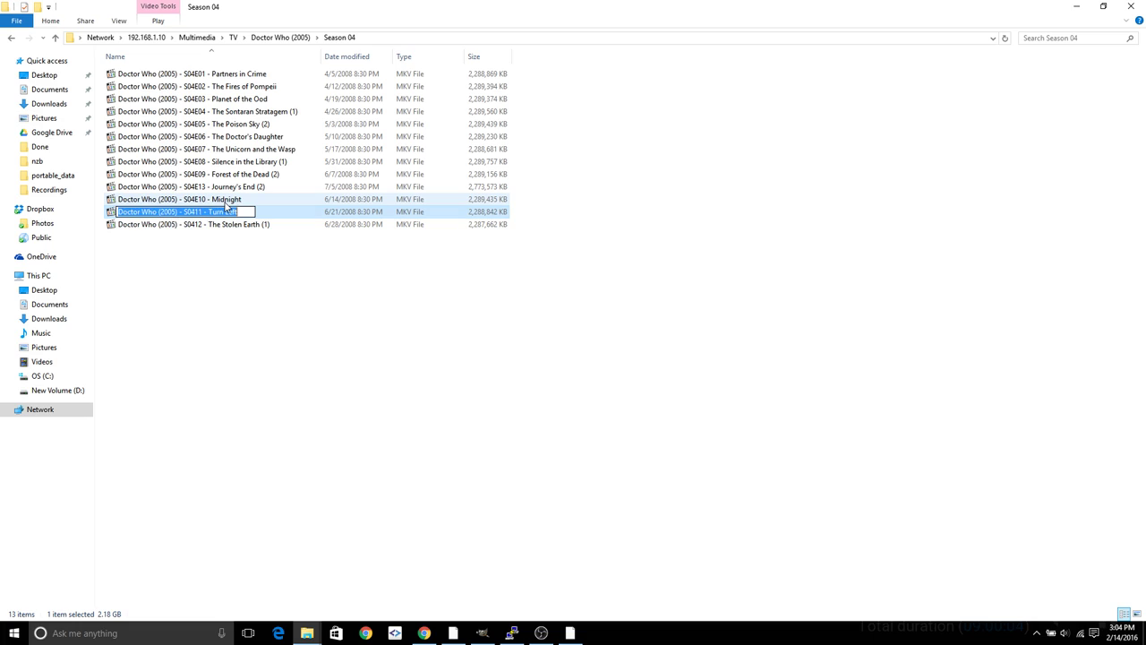
# - Rename the Turn Left episode file to "Doctor Who (2005) - S04E11 - Turn Left"
pyautogui.press('Home')
pyautogui.press('Right')
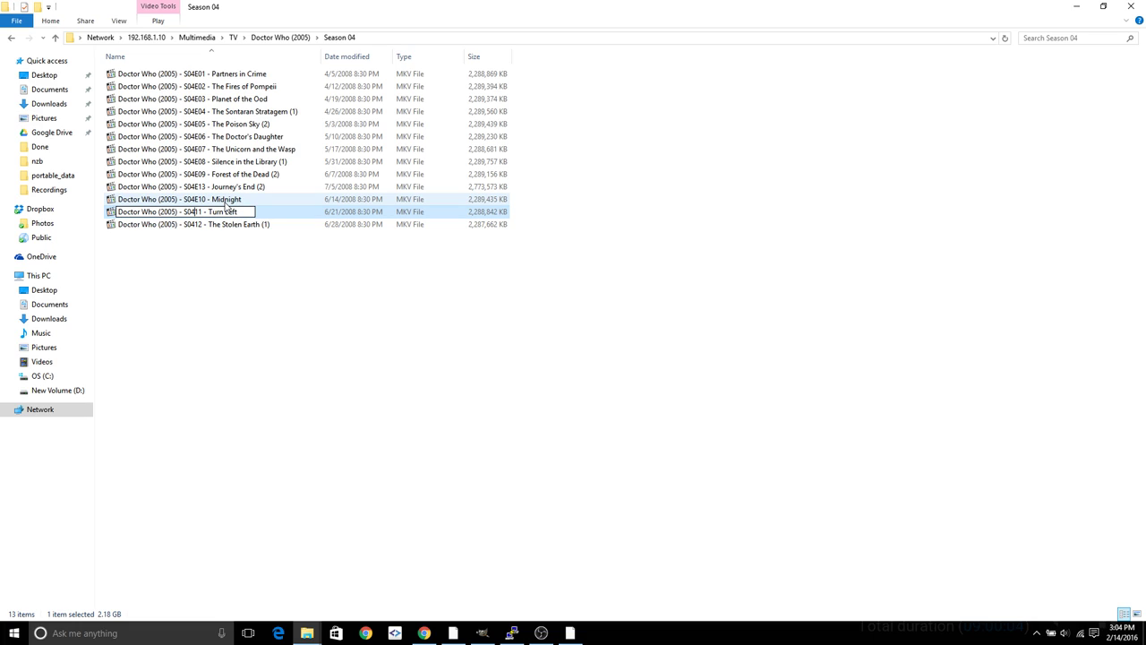
pyautogui.write('E')
pyautogui.press('Tab')
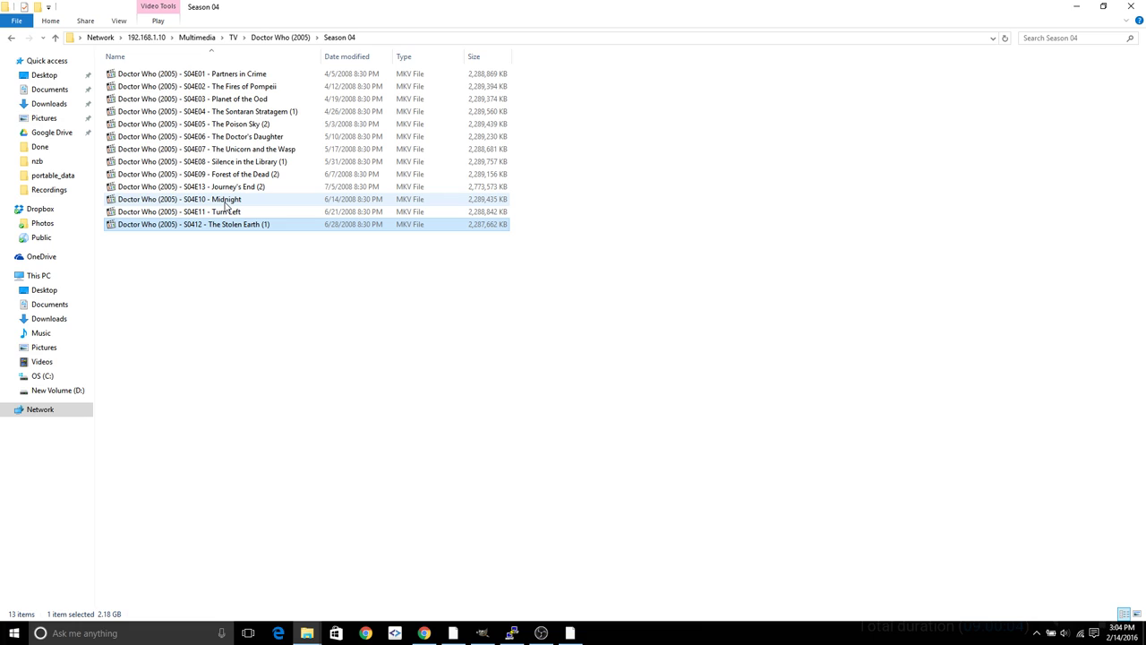
# - Rename The Stolen Earth episode file to "Doctor Who (2005) - S04E12 - The Stolen Earth (1)"
pyautogui.press('Home')
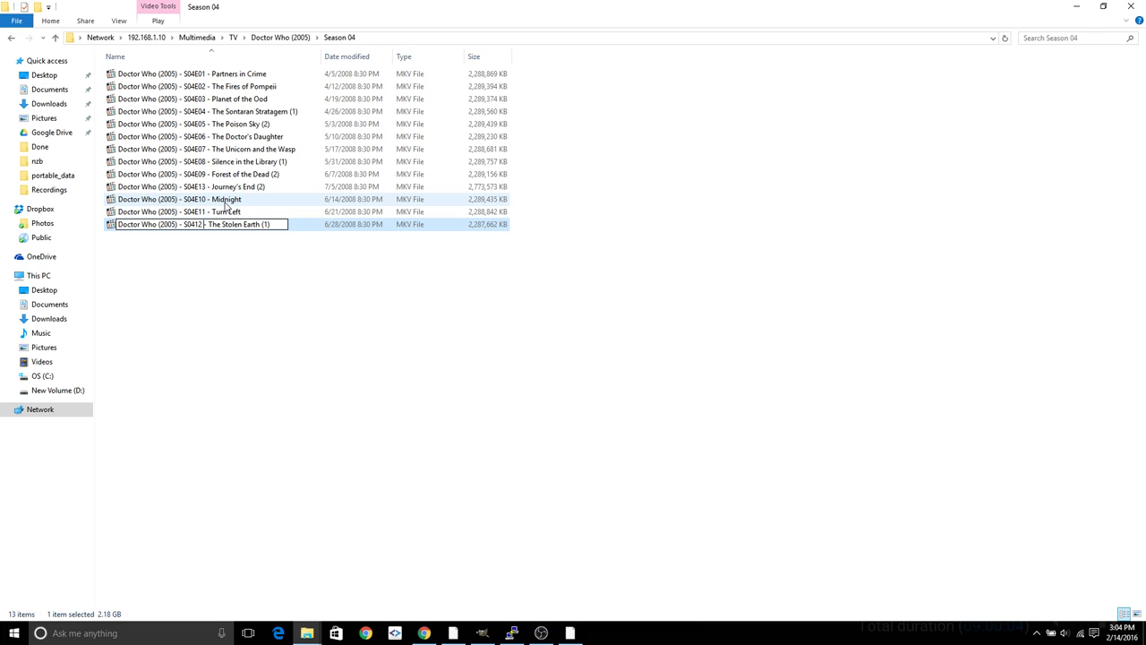
pyautogui.write('#')
pyautogui.press('Return')
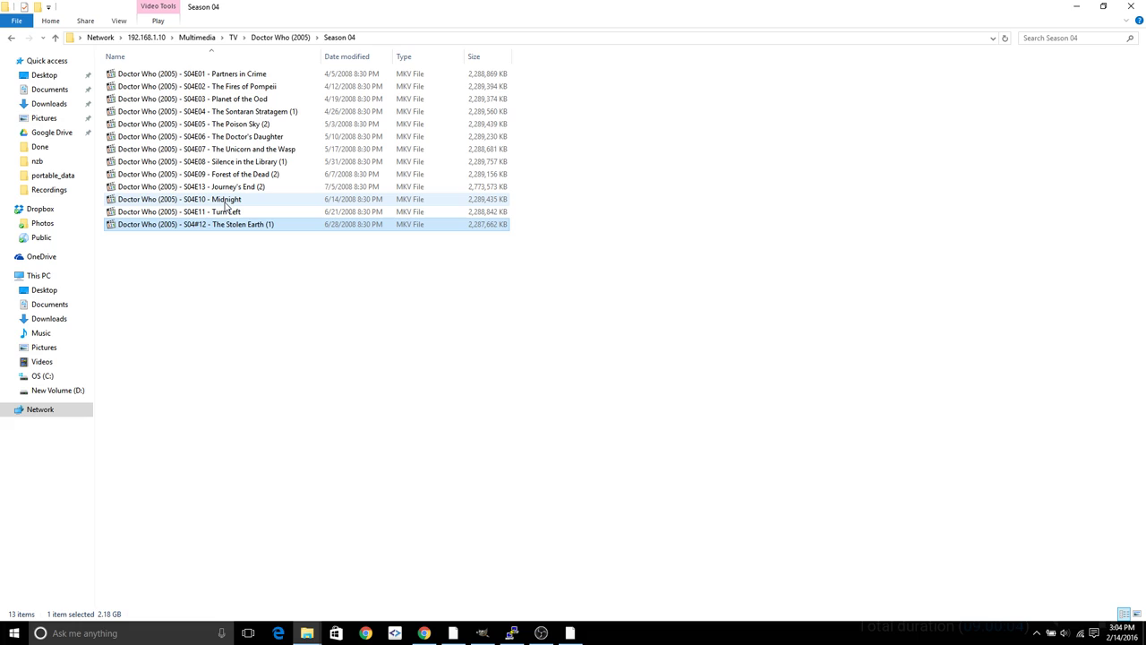
pyautogui.press('F2')
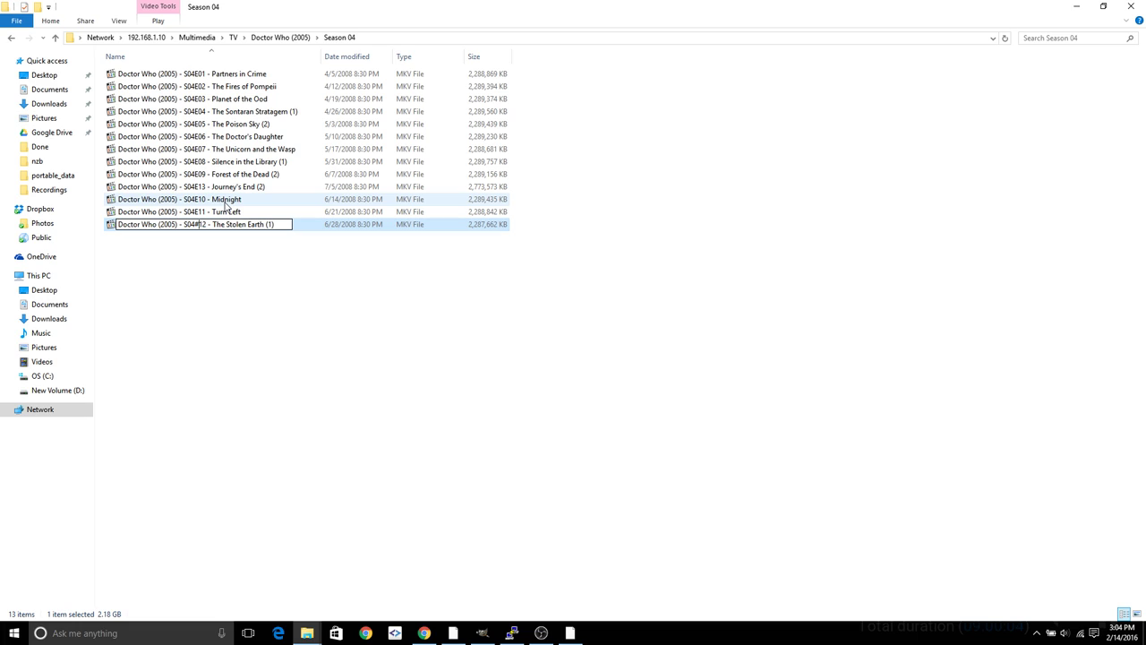
pyautogui.press('BackSpace')
pyautogui.write('E')
pyautogui.press('Return')
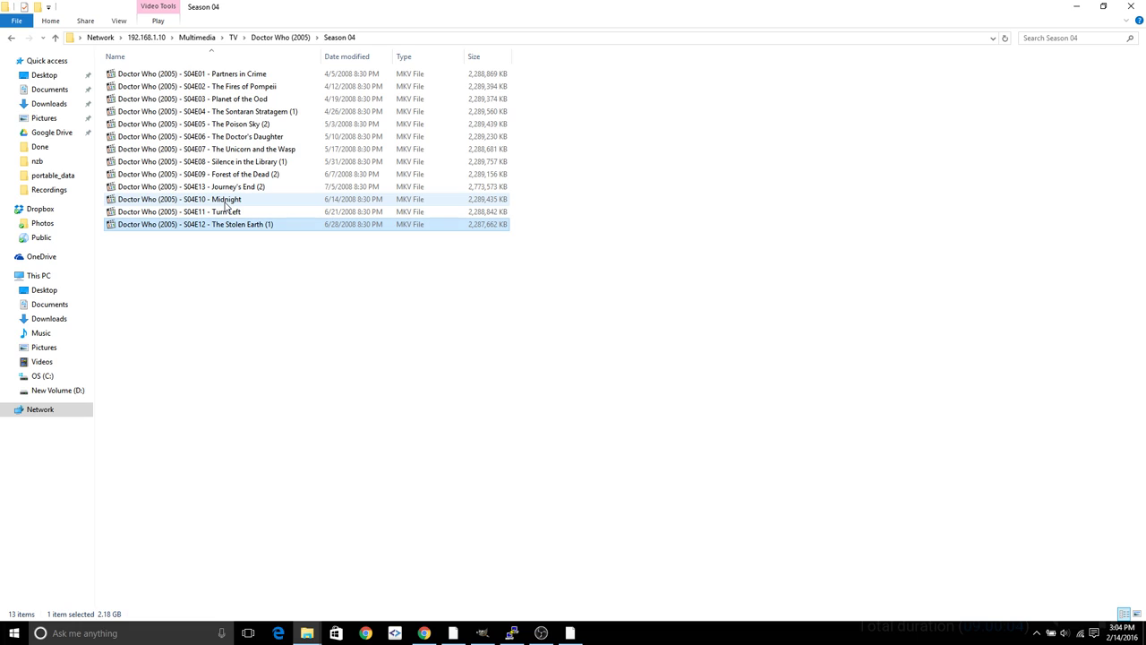
# - Go up to the Doctor Who (2005) folder and switch back to the missing episodes list in Kodi
pyautogui.click(251, 285)
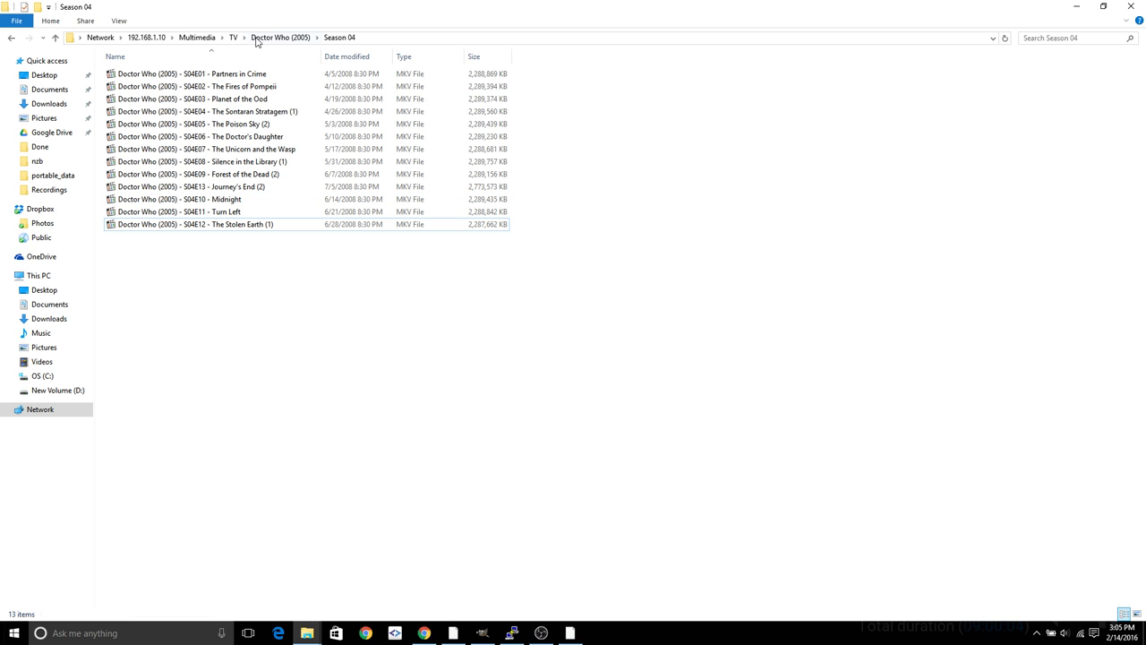
pyautogui.click(295, 37)
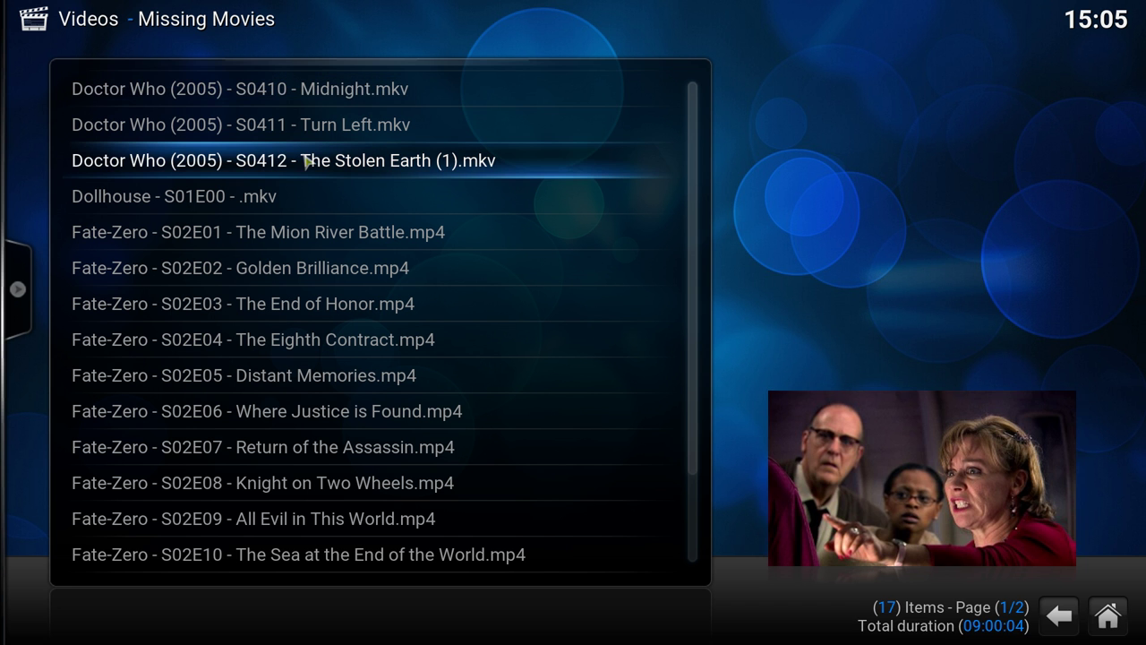
# - Leave the Missing Movies add-on for the home screen and open the library's list of TV shows
pyautogui.press('BackSpace')
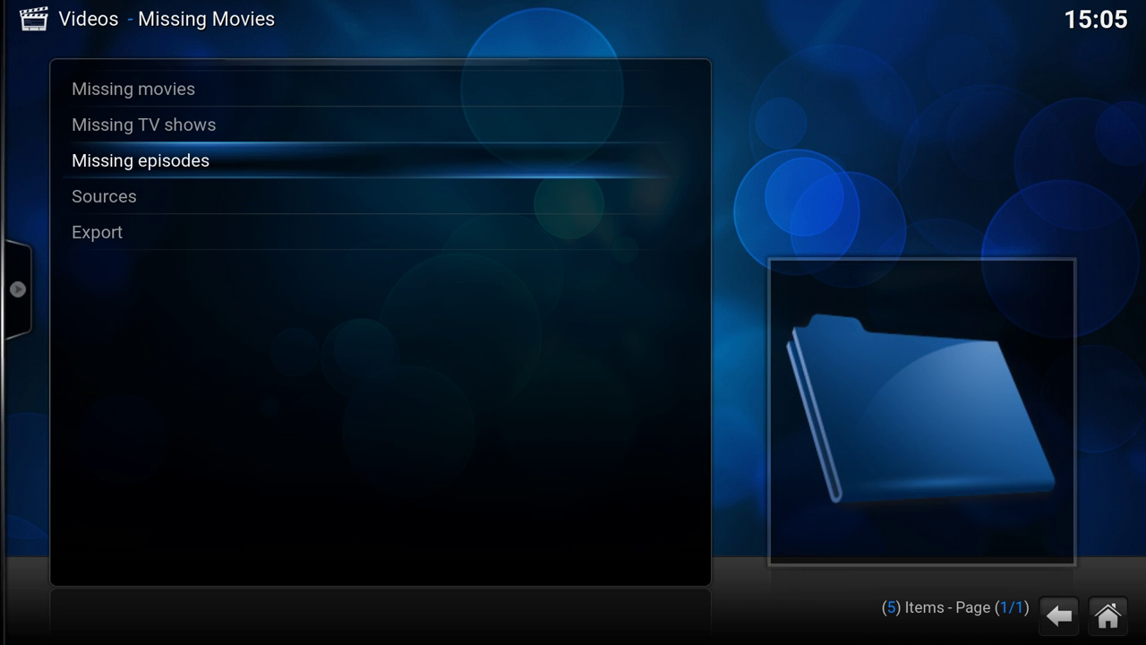
pyautogui.press('BackSpace')
pyautogui.press('BackSpace')
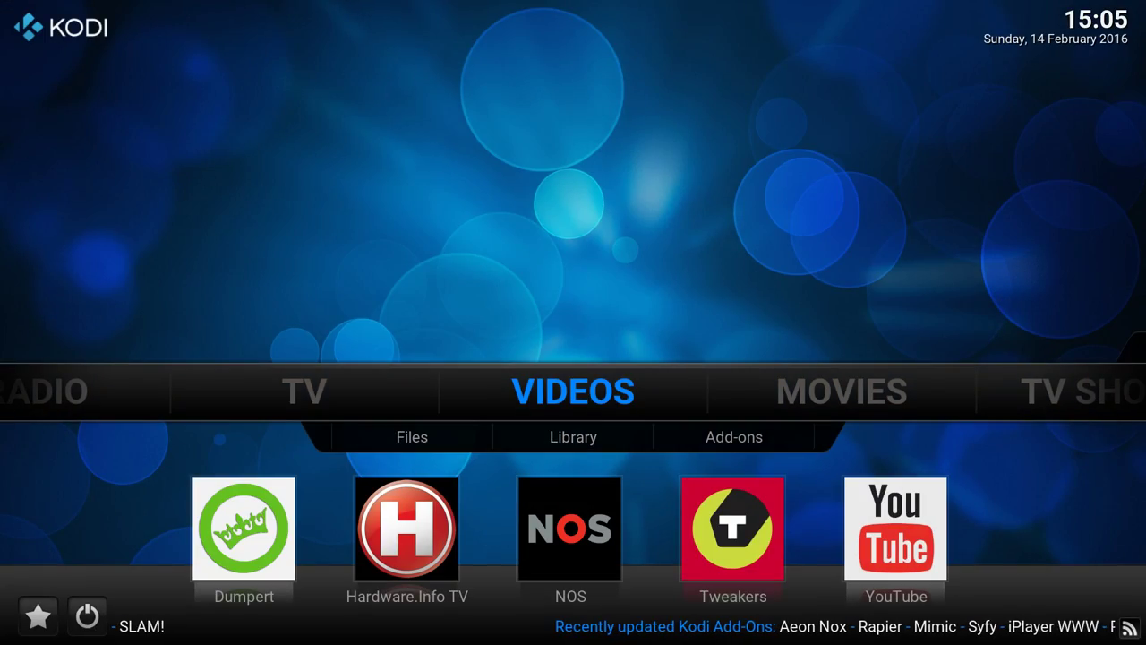
pyautogui.press('Right')
pyautogui.press('Right')
pyautogui.press('Return')
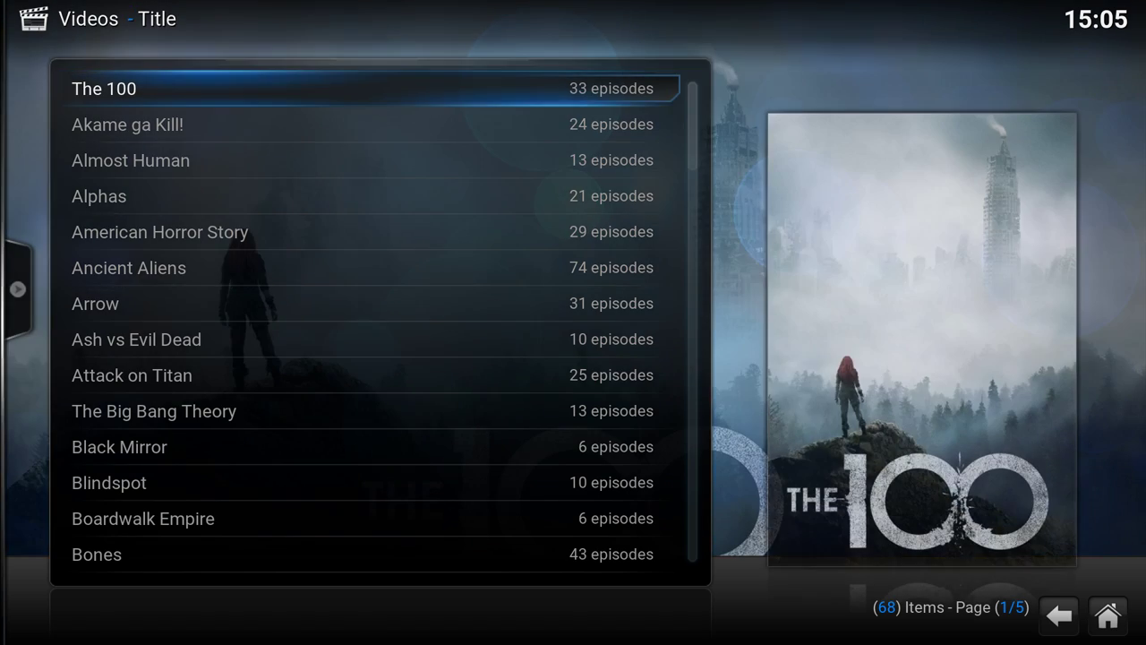
# - Open Season 4 of Doctor Who (2005) in the TV show library
pyautogui.press('Down')
pyautogui.press('Down')
pyautogui.press('Down')
pyautogui.press('Down')
pyautogui.press('Down')
pyautogui.press('Down')
pyautogui.press('Down')
pyautogui.press('Down')
pyautogui.press('Down')
pyautogui.press('Down')
pyautogui.press('Down')
pyautogui.press('Down')
pyautogui.press('Down')
pyautogui.press('Down')
pyautogui.press('Down')
pyautogui.press('Down')
pyautogui.press('Down')
pyautogui.press('Down')
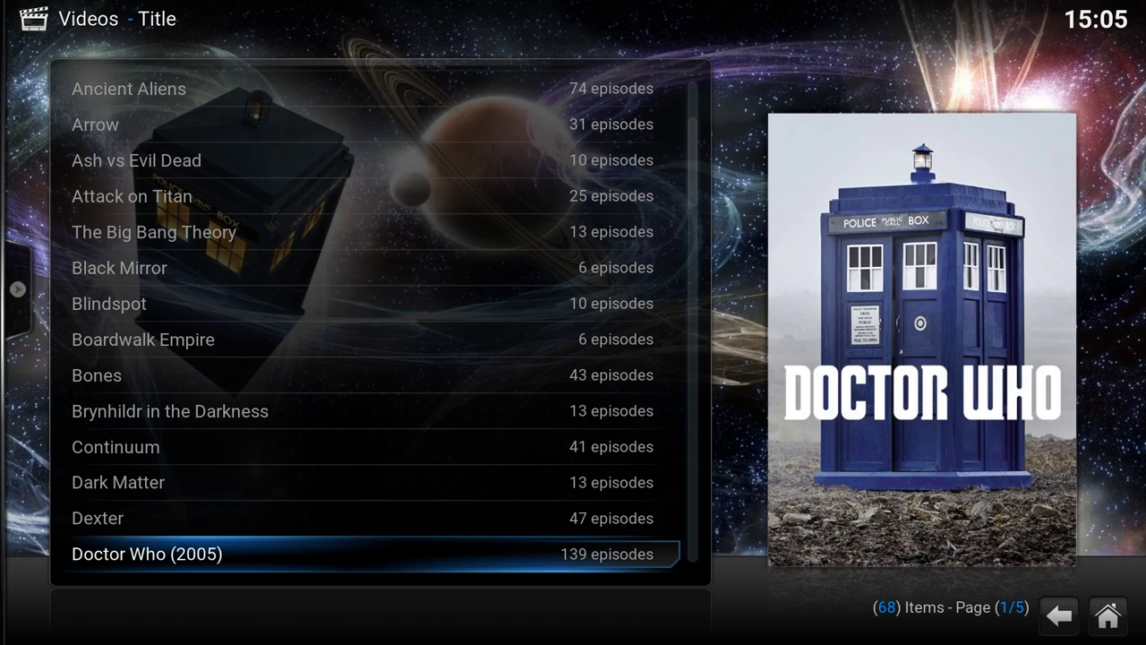
pyautogui.press('Return')
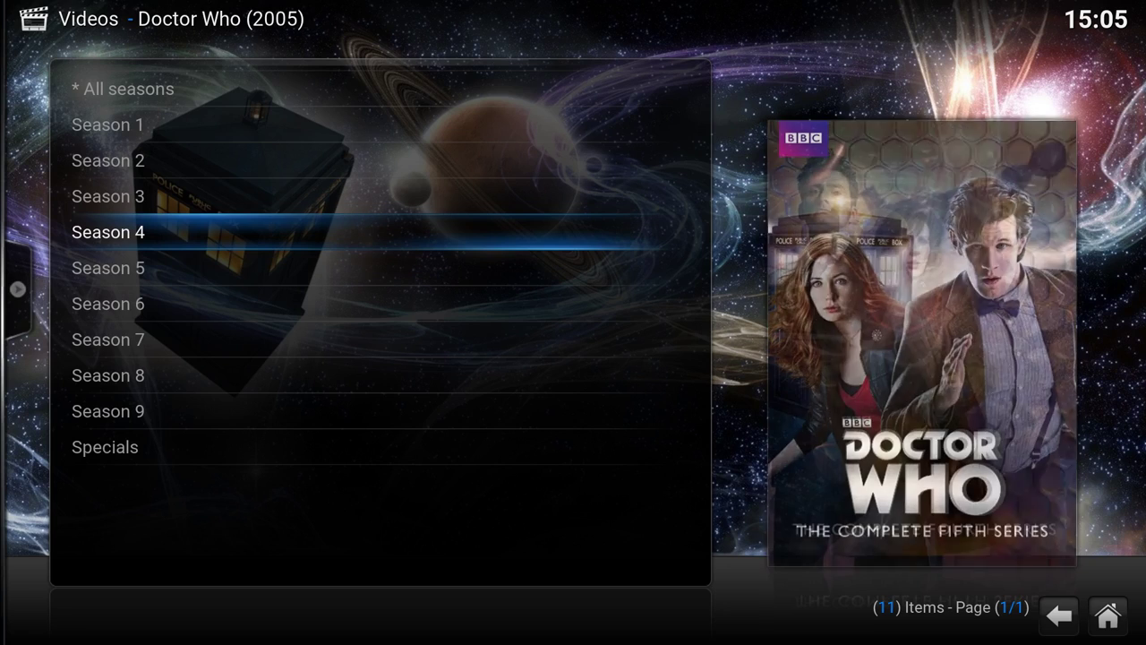
pyautogui.press('Return')
# - Check the end of the Season 4 episode list for episodes 10 to 12
pyautogui.press('Up')
pyautogui.press('Up')
pyautogui.press('Up')
pyautogui.press('Up')
pyautogui.press('Up')
pyautogui.press('Up')
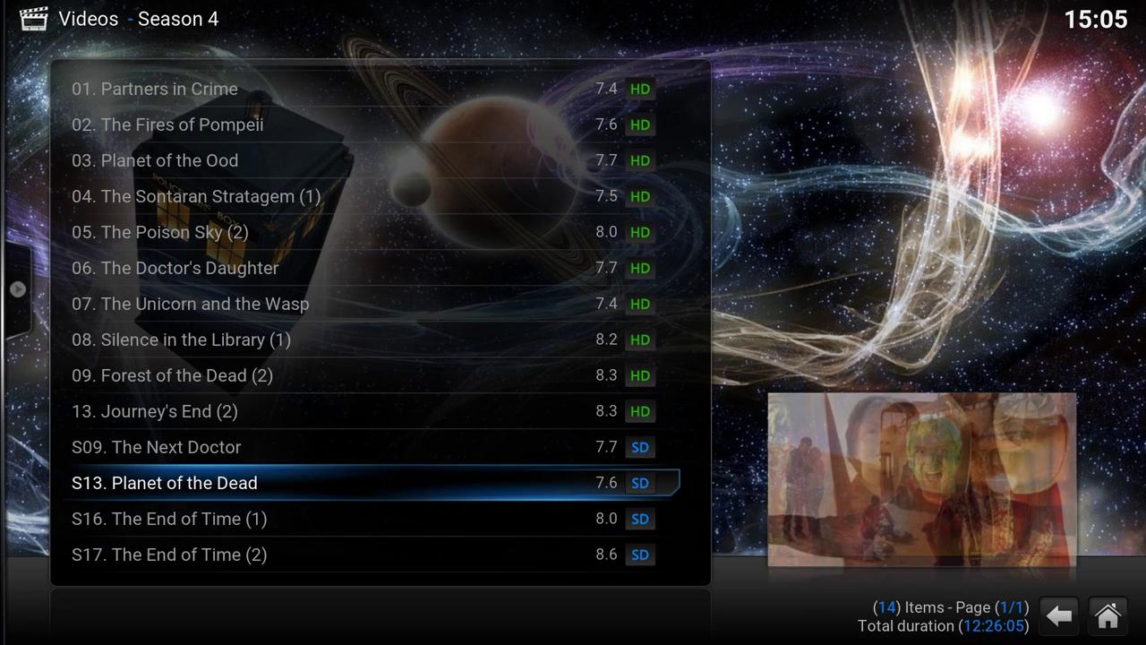
pyautogui.press('Down')
pyautogui.press('Down')
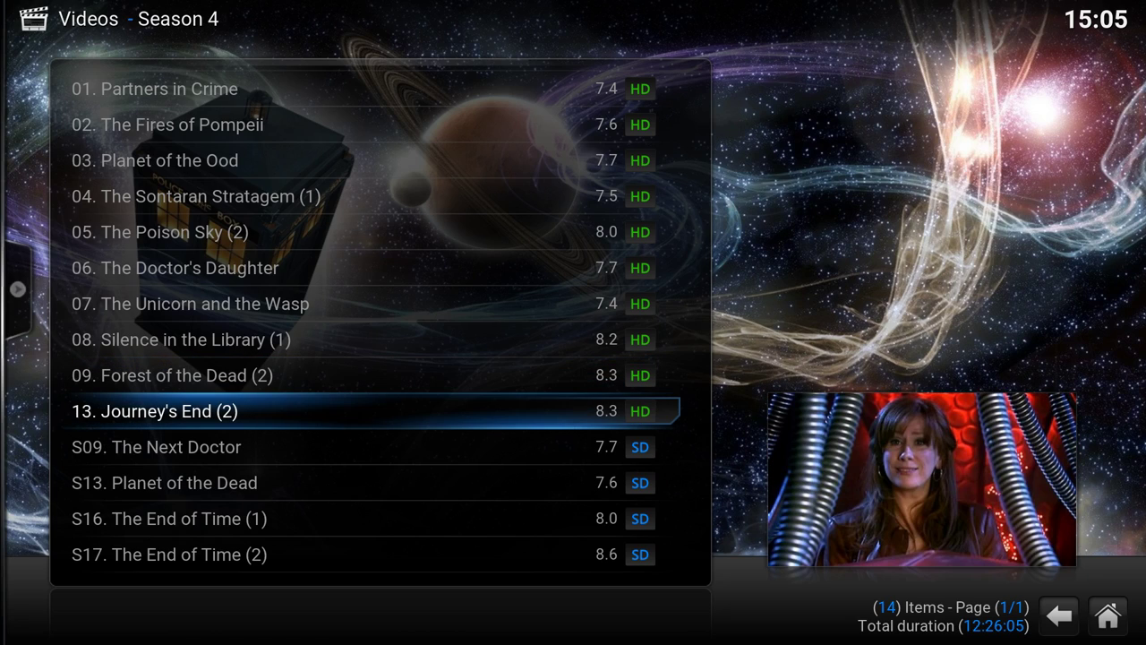
# - Start a library update from the Season 4 view's options and return to the episode list
pyautogui.press('Left')
pyautogui.press('Up')
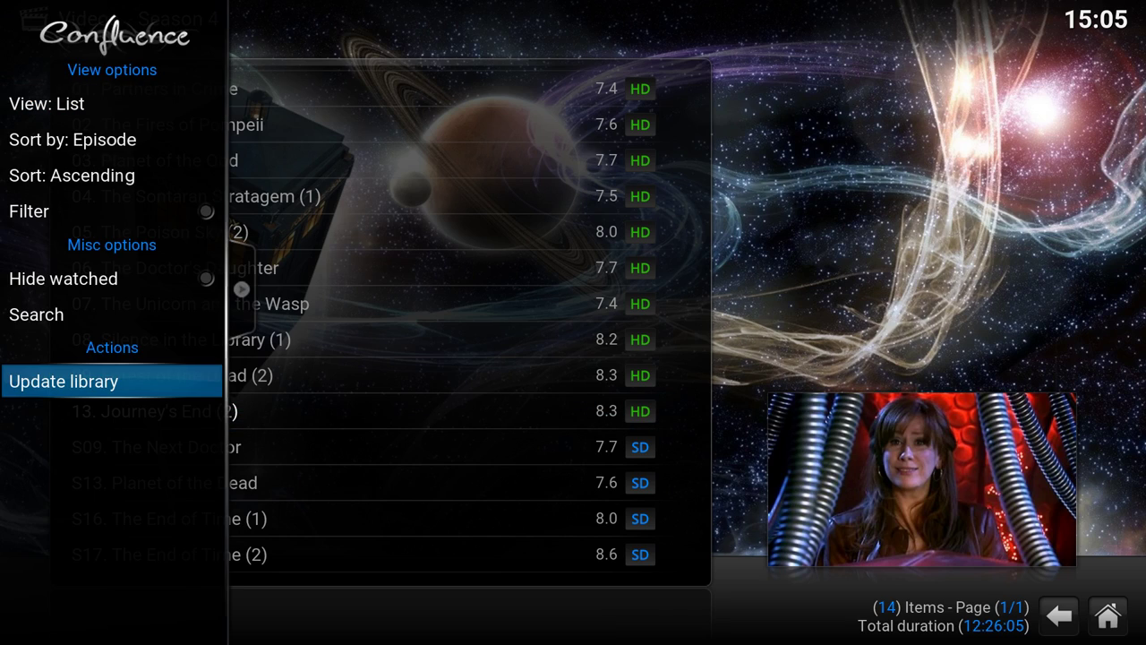
pyautogui.press('Up')
pyautogui.press('Down')
pyautogui.press('Return')
pyautogui.press('Right')
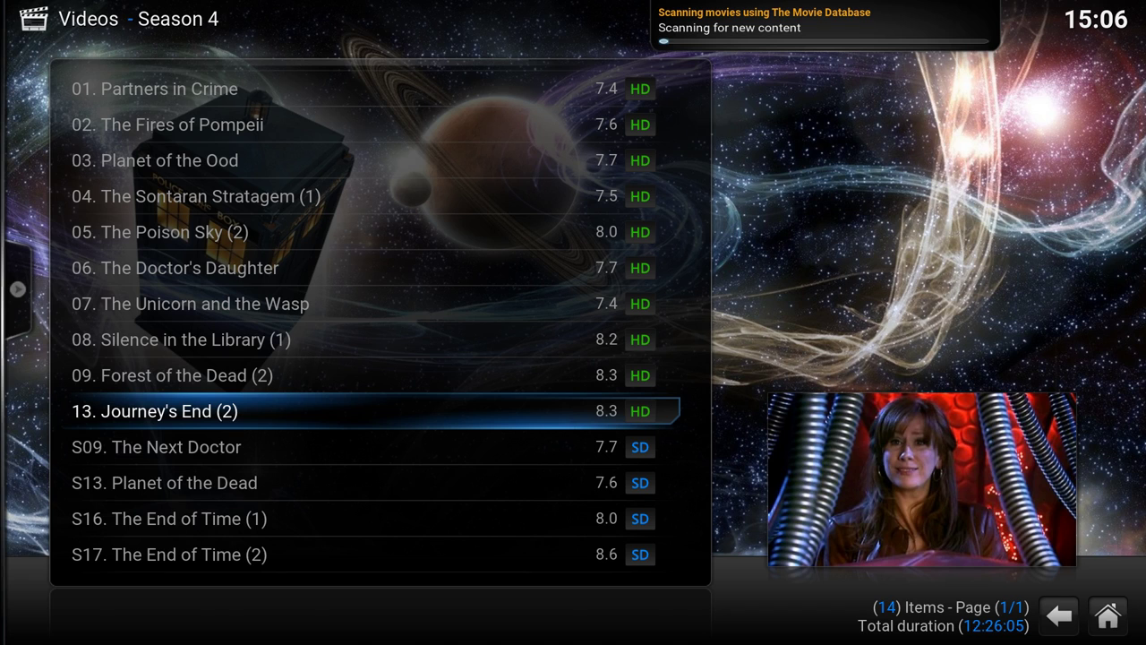
# - Return to the home screen and open the list of video add-ons
pyautogui.press('BackSpace')
pyautogui.press('BackSpace')
pyautogui.press('BackSpace')
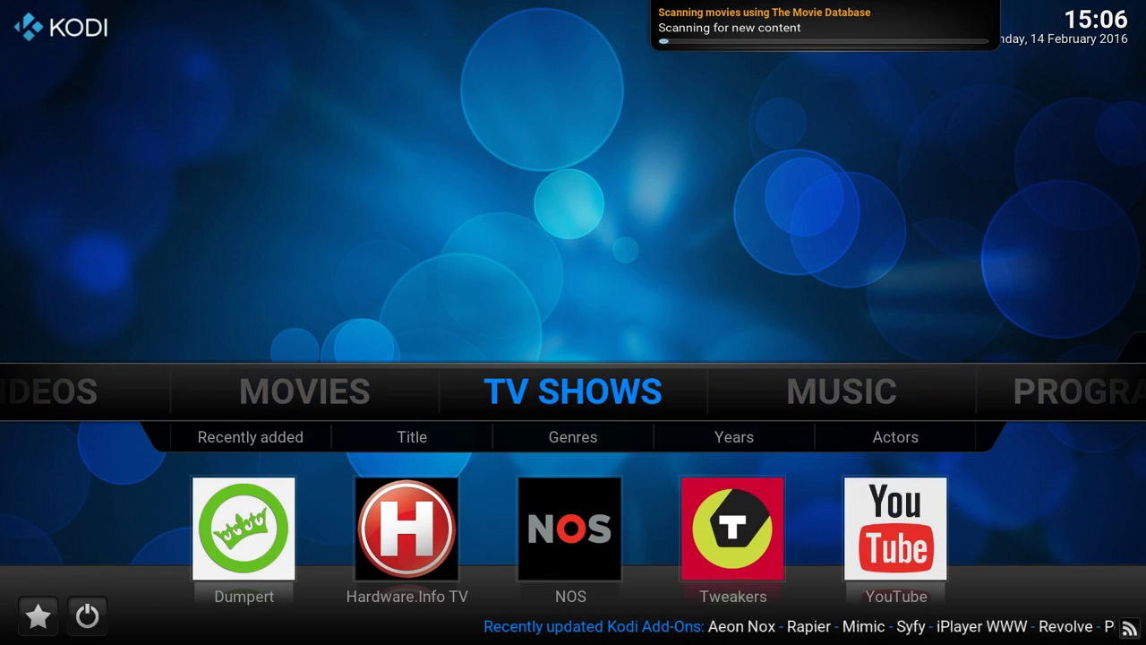
pyautogui.press('Left')
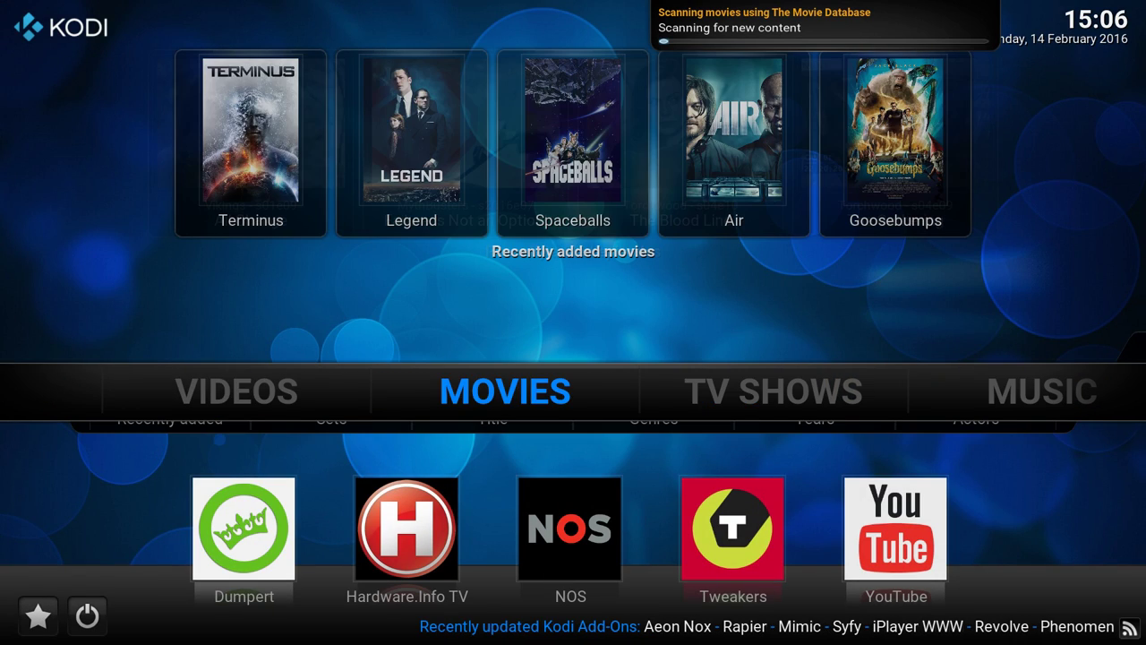
pyautogui.press('Left')
pyautogui.press('Down')
pyautogui.press('Return')
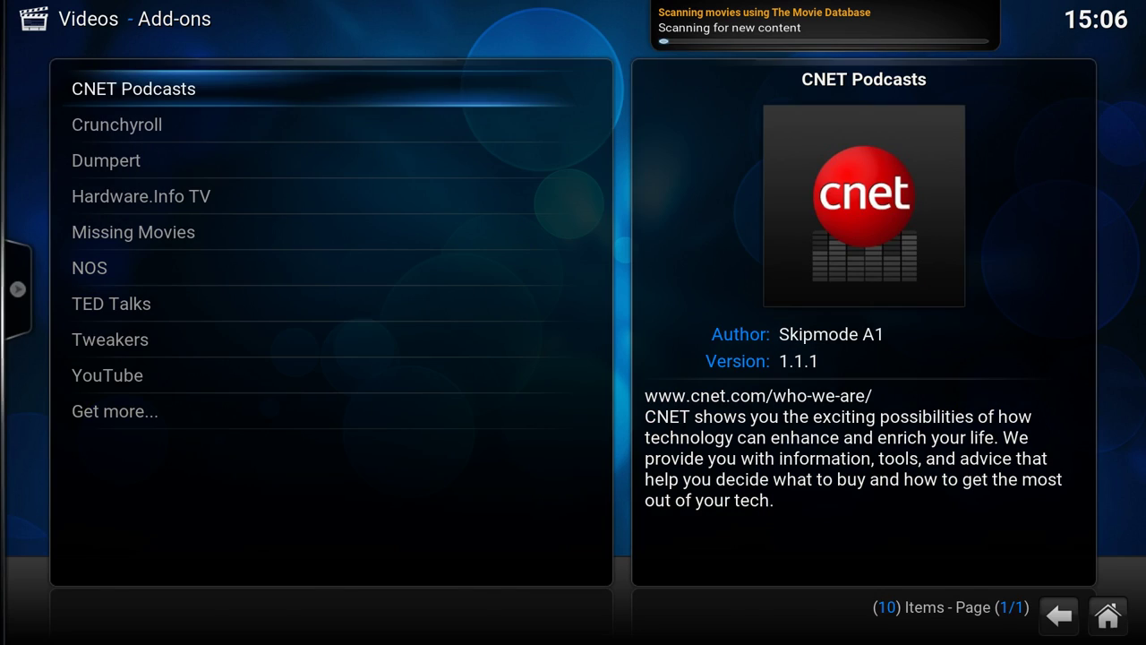
# - Open the Missing Movies add-on and show its list of missing TV shows
pyautogui.press('Down')
pyautogui.press('Down')
pyautogui.press('Down')
pyautogui.press('Down')
pyautogui.press('Return')
pyautogui.press('Down')
pyautogui.press('Down')
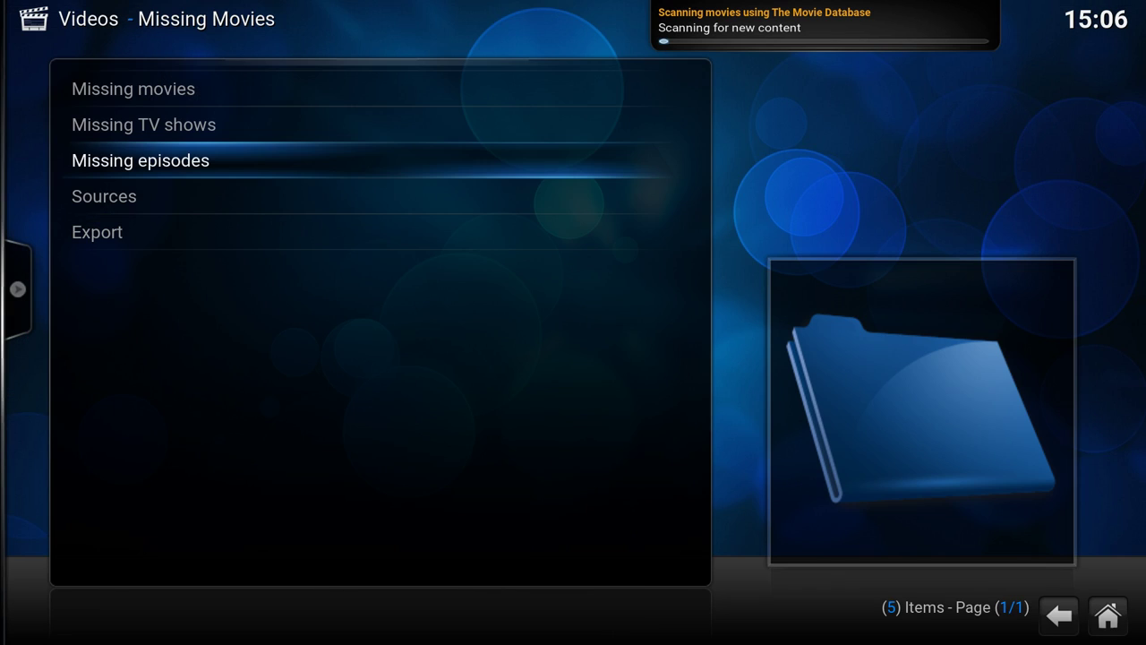
pyautogui.press('Up')
pyautogui.press('Return')
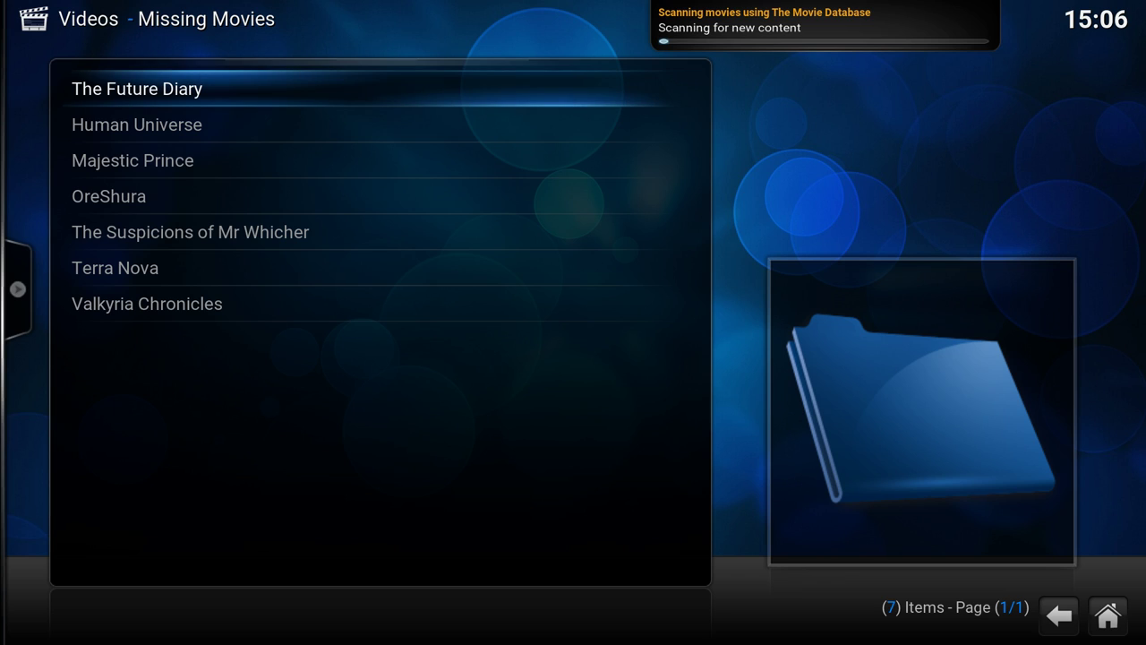
# - Examine which TV shows are listed as missing, from The Future Diary to Valkyria Chronicles
pyautogui.press('Down')
pyautogui.press('Down')
pyautogui.press('Down')
pyautogui.press('Down')
pyautogui.press('Down')
pyautogui.press('Down')
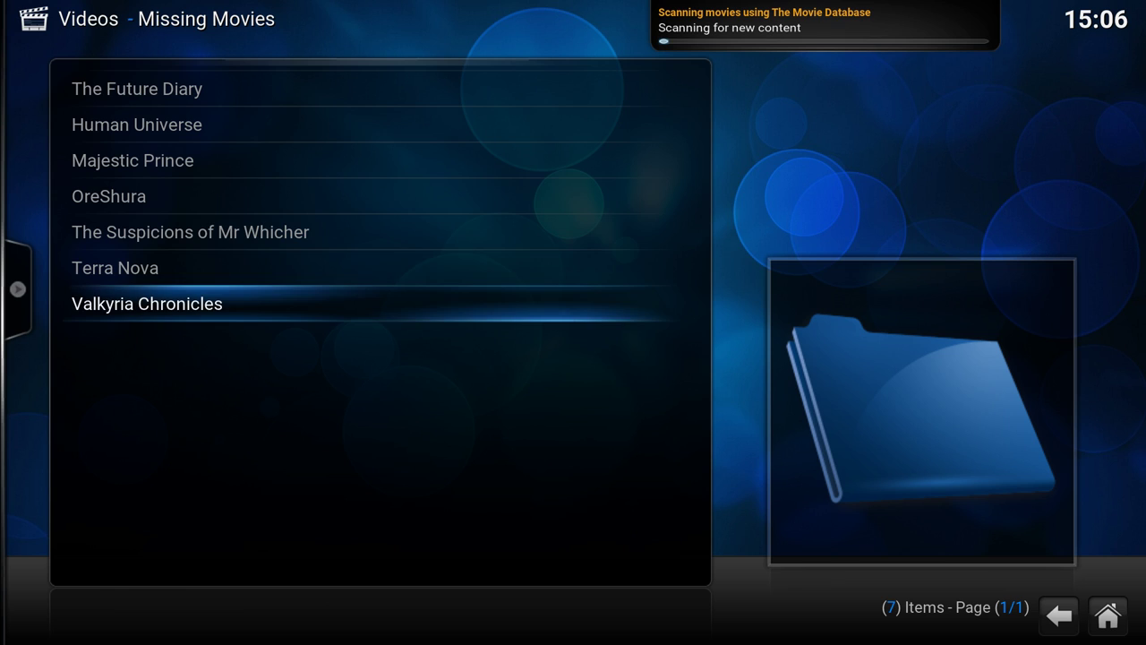
pyautogui.press('Up')
pyautogui.press('Up')
pyautogui.press('Up')
pyautogui.press('Up')
pyautogui.press('Up')
pyautogui.press('Up')
pyautogui.press('Down')
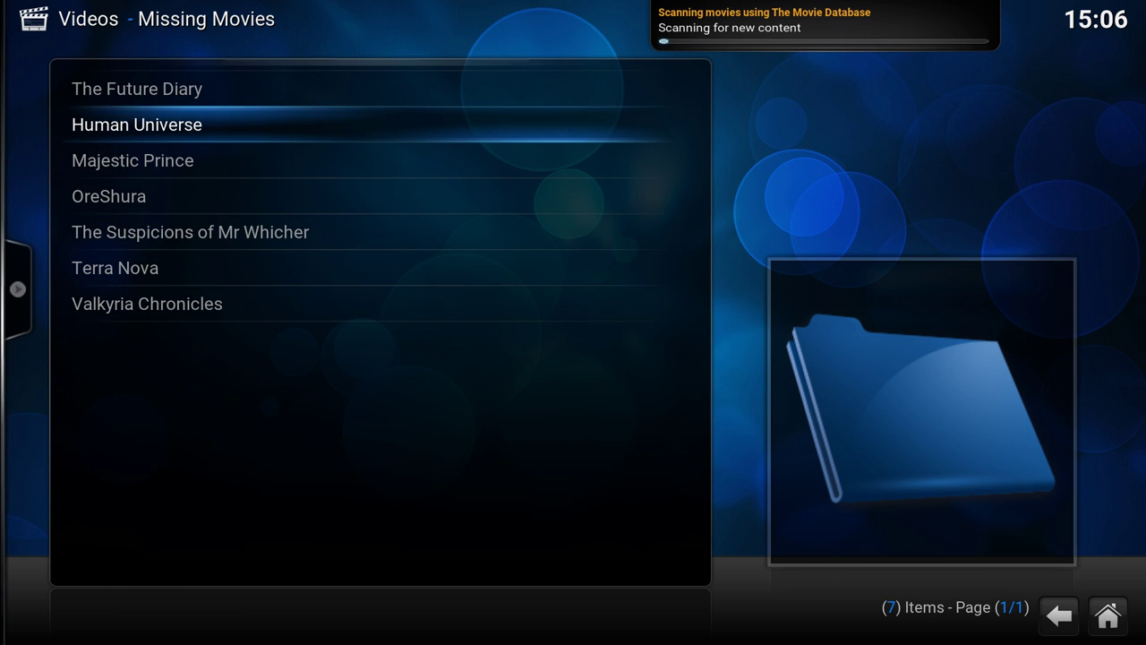
# - Look inside The Future Diary in windowed mode, and return to the full-screen list of missing TV shows
pyautogui.press('Up')
pyautogui.press('Return')
pyautogui.press('\\')
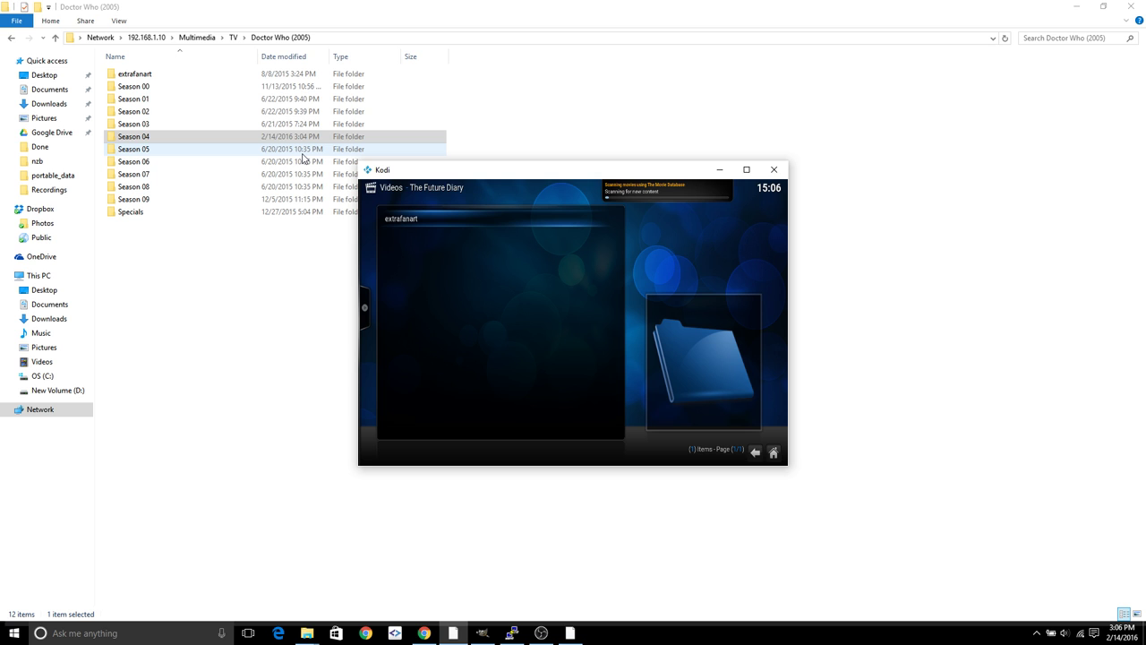
pyautogui.press('BackSpace')
pyautogui.press('\\')
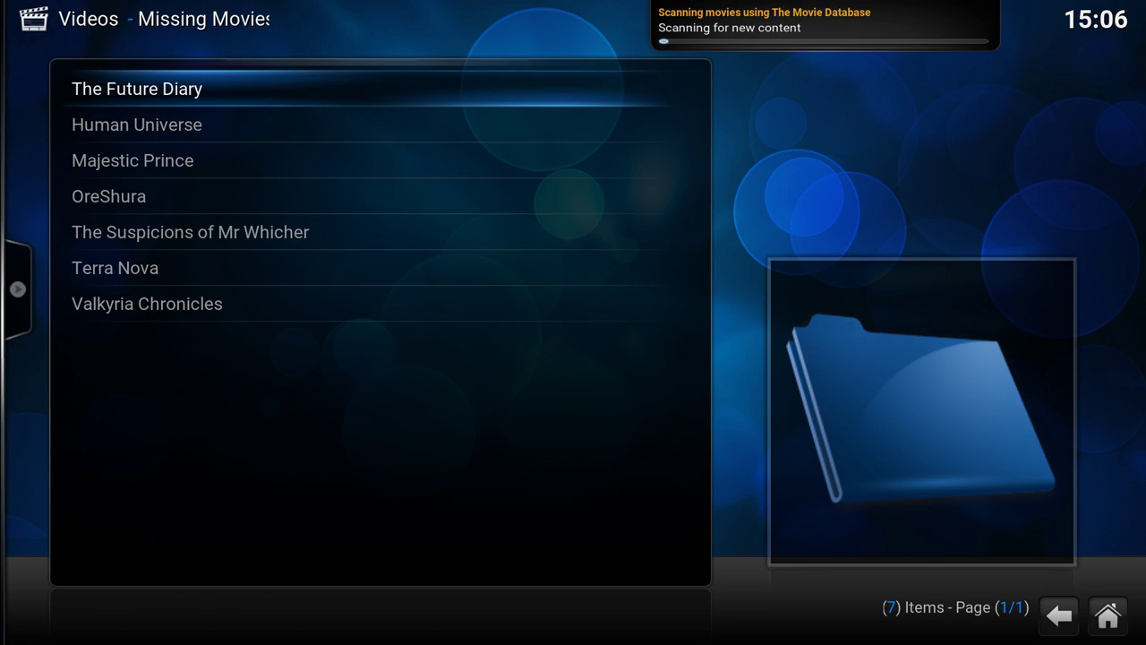
# - Go through the missing TV shows list once more, ending on Human Universe
pyautogui.press('Down')
pyautogui.press('Up')
pyautogui.press('Down')
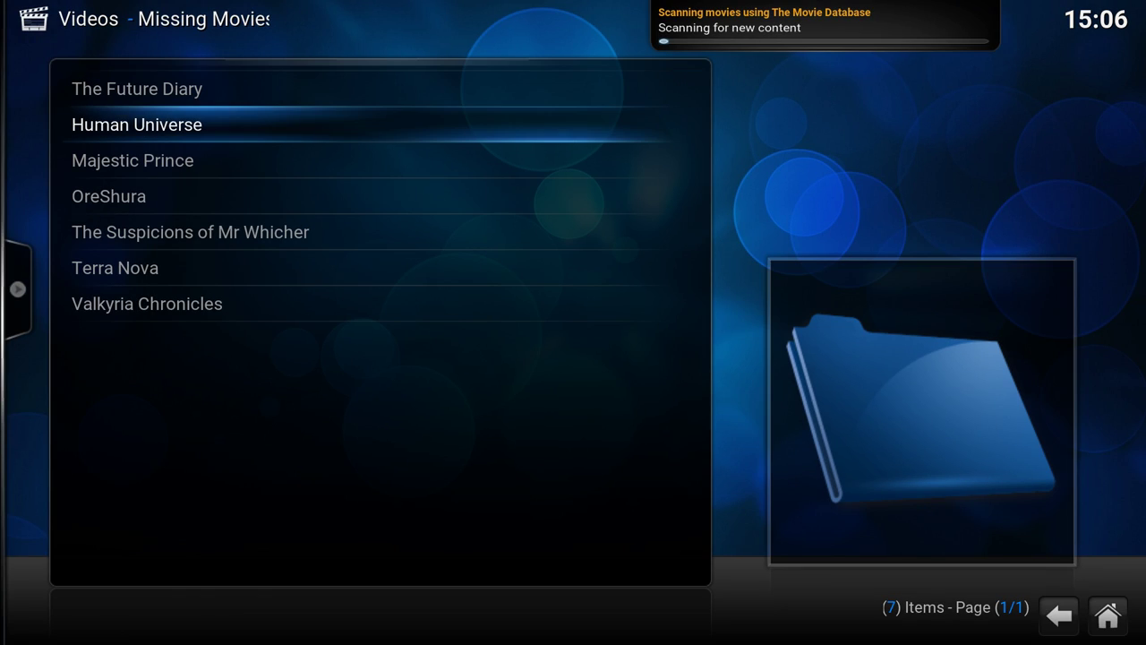
pyautogui.press('Down')
pyautogui.press('Down')
pyautogui.press('Up')
pyautogui.press('Up')
pyautogui.press('Up')
pyautogui.press('Up')
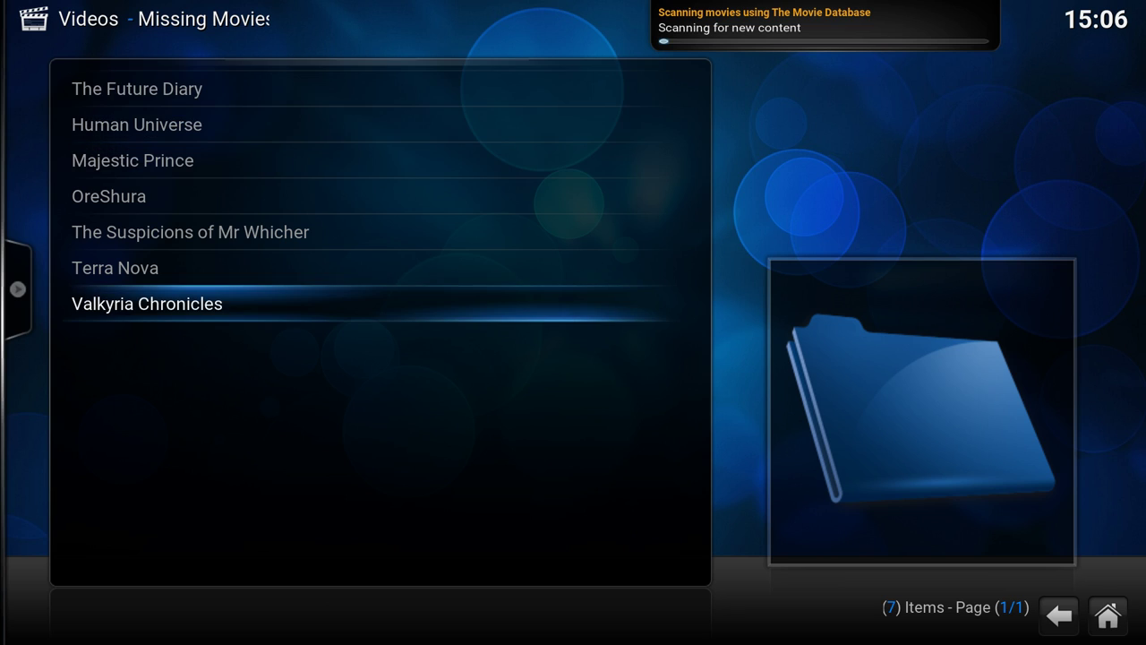
pyautogui.press('Up')
pyautogui.press('Up')
pyautogui.press('Up')
pyautogui.press('Up')
pyautogui.press('Up')
pyautogui.press('Up')
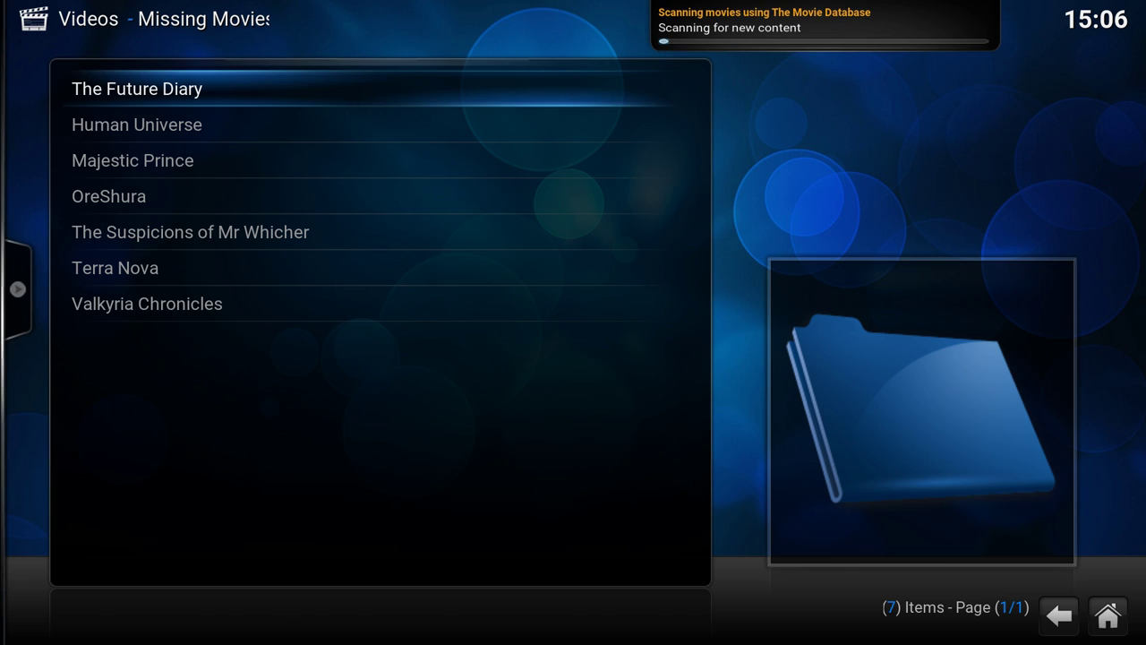
pyautogui.press('Down')
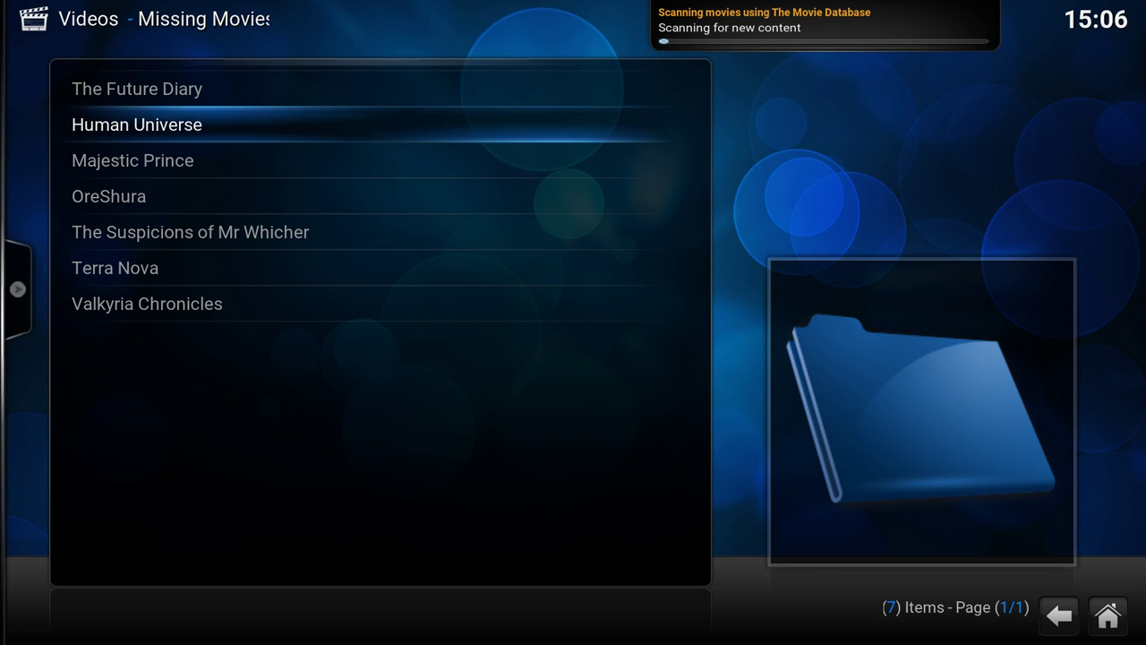
# - Leave the missing TV shows list for the home screen and open the TV show library by title
pyautogui.press('BackSpace')
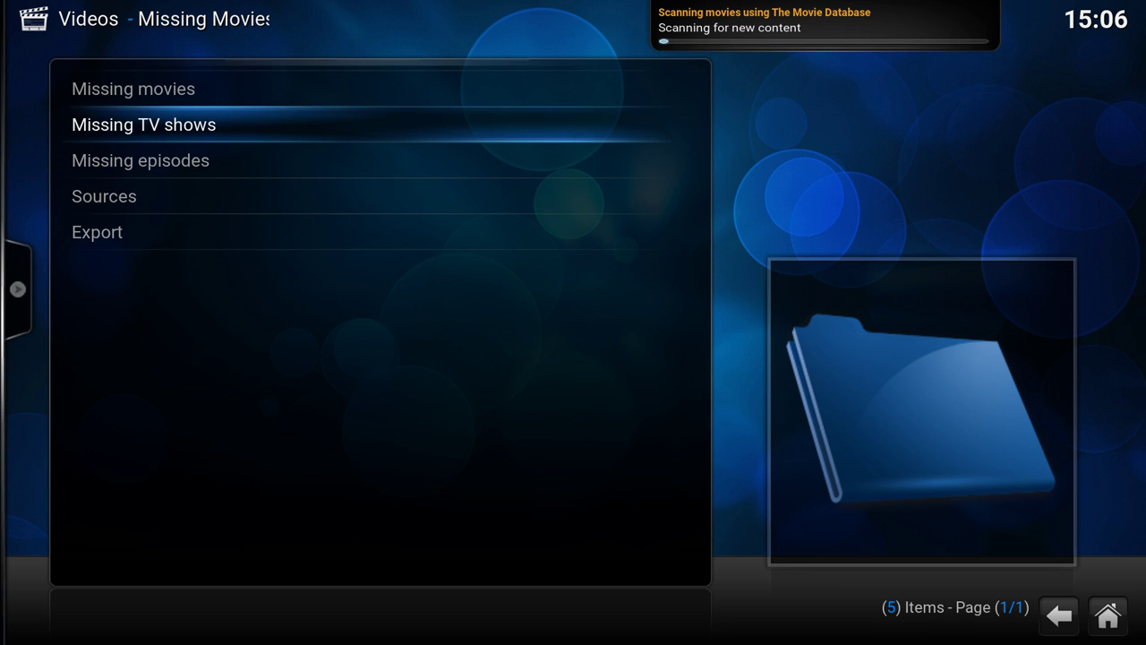
pyautogui.press('BackSpace')
pyautogui.press('BackSpace')
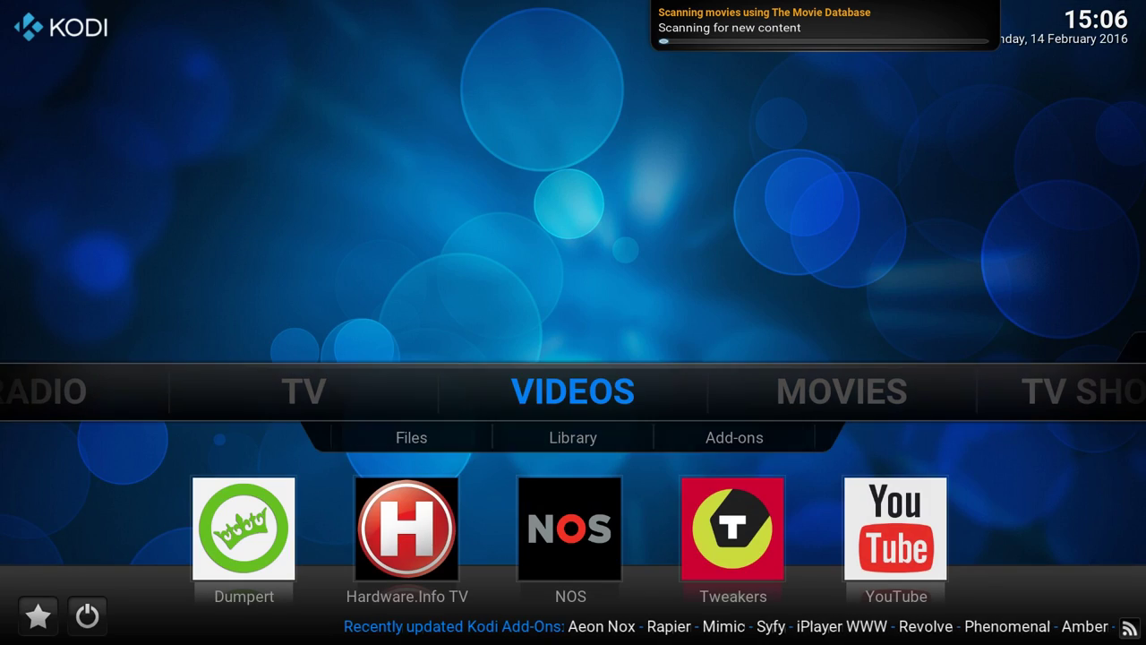
pyautogui.press('Right')
pyautogui.press('Right')
pyautogui.press('Down')
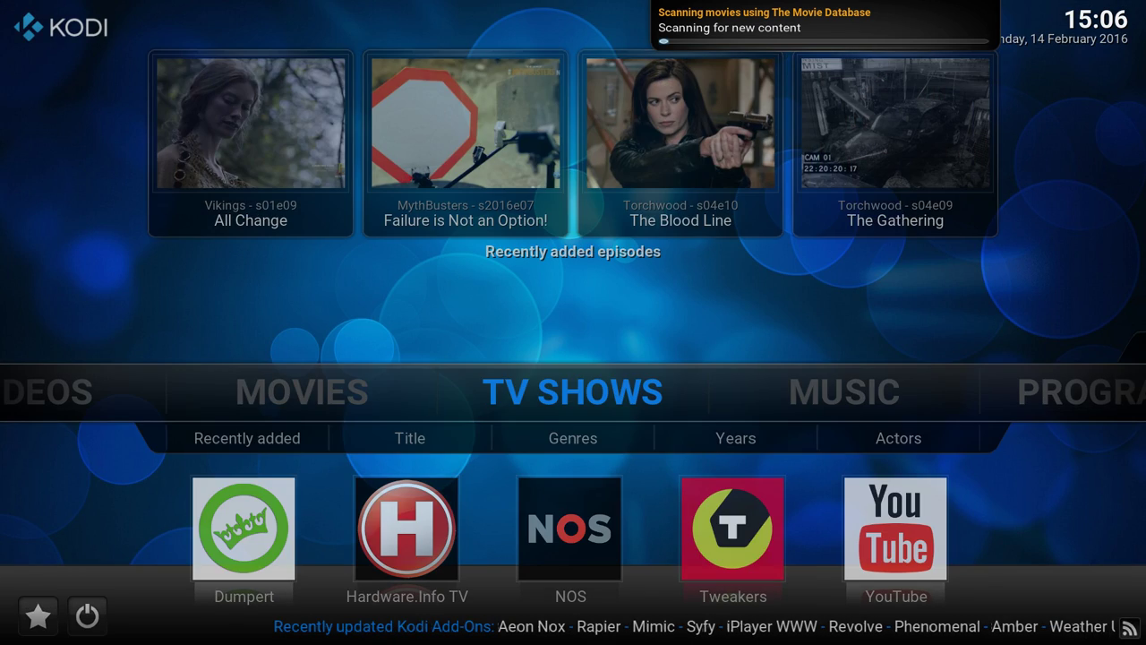
pyautogui.press('Right')
pyautogui.press('Return')
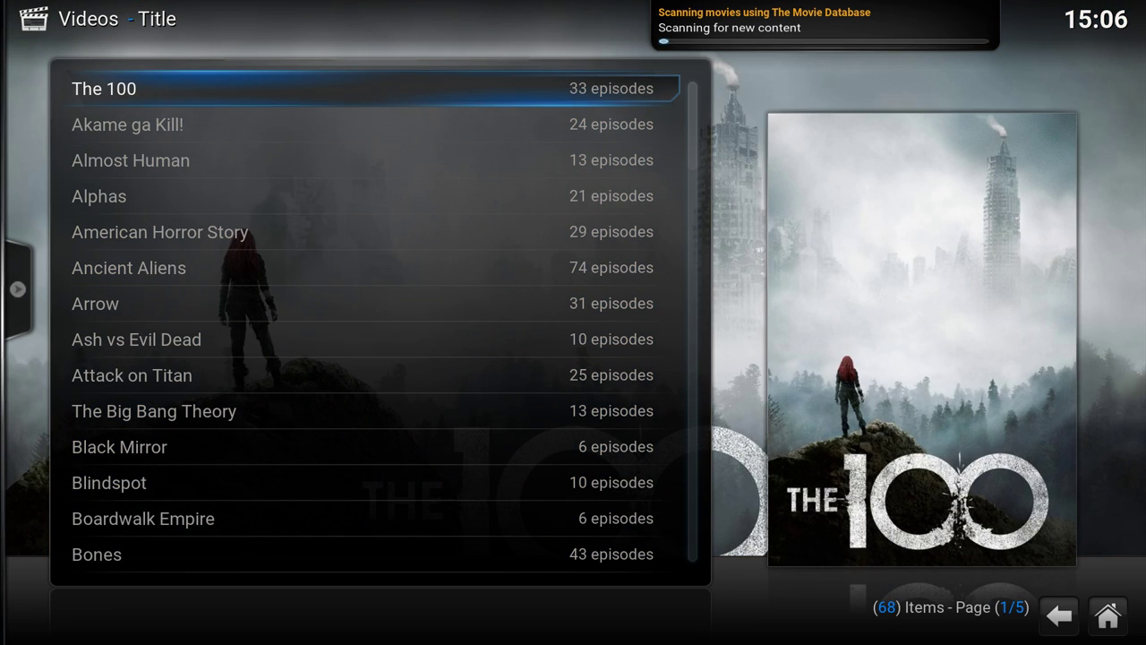
# - Open Doctor Who (2005) again and check the Season 4 episode list for the renamed episodes
pyautogui.press('Down')
pyautogui.press('Down')
pyautogui.press('Down')
pyautogui.press('Down')
pyautogui.press('Down')
pyautogui.press('Down')
pyautogui.press('Down')
pyautogui.press('Down')
pyautogui.press('Down')
pyautogui.press('Down')
pyautogui.press('Down')
pyautogui.press('Down')
pyautogui.press('Down')
pyautogui.press('Down')
pyautogui.press('Down')
pyautogui.press('Down')
pyautogui.press('Down')
pyautogui.press('Down')
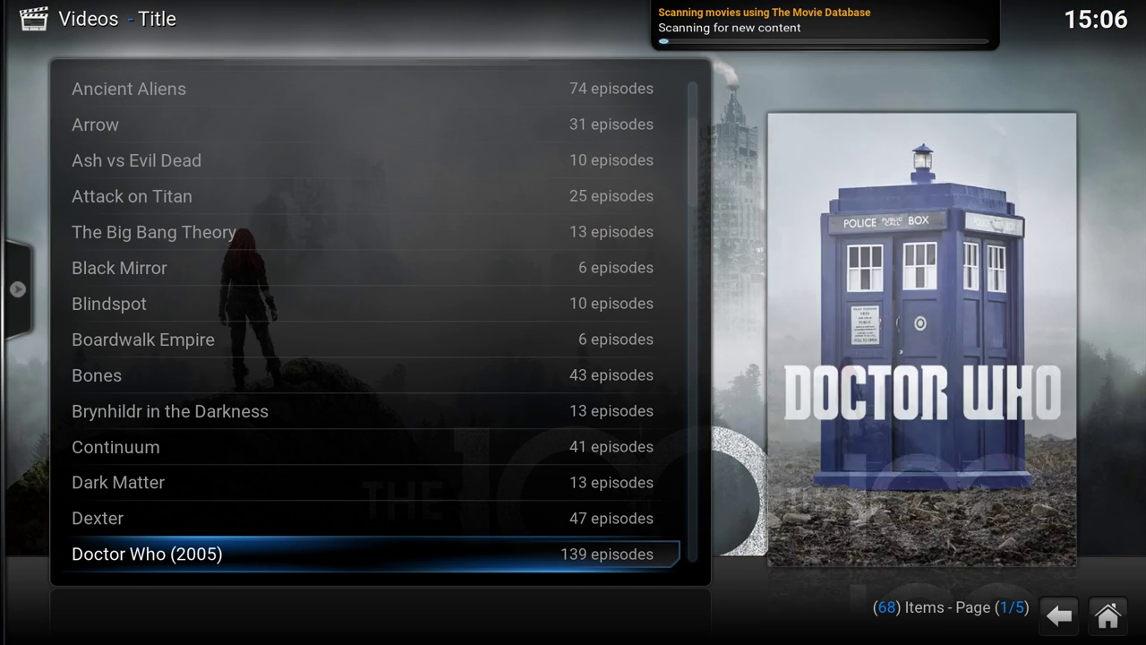
pyautogui.press('Return')
pyautogui.press('Return')
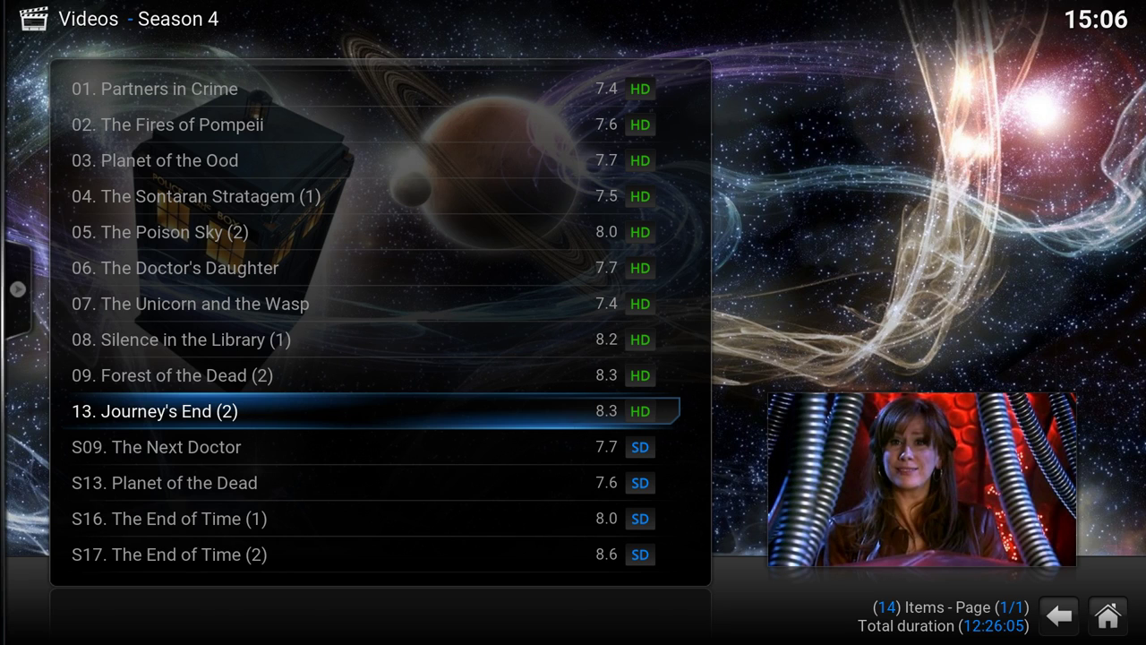
# - Reopen Season 4 to reload its episode list, and go back to Doctor Who (2005) in the TV show list
pyautogui.press('BackSpace')
pyautogui.press('Return')
pyautogui.press('BackSpace')
pyautogui.press('BackSpace')
pyautogui.press('c')
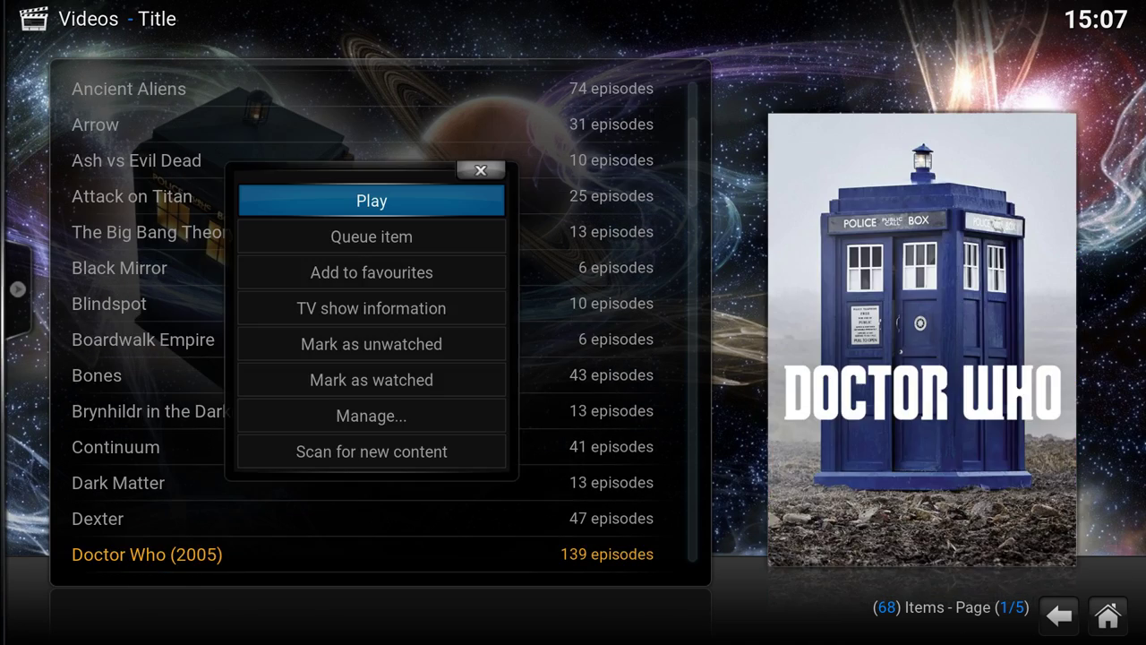
pyautogui.press('Up')
pyautogui.press('Up')
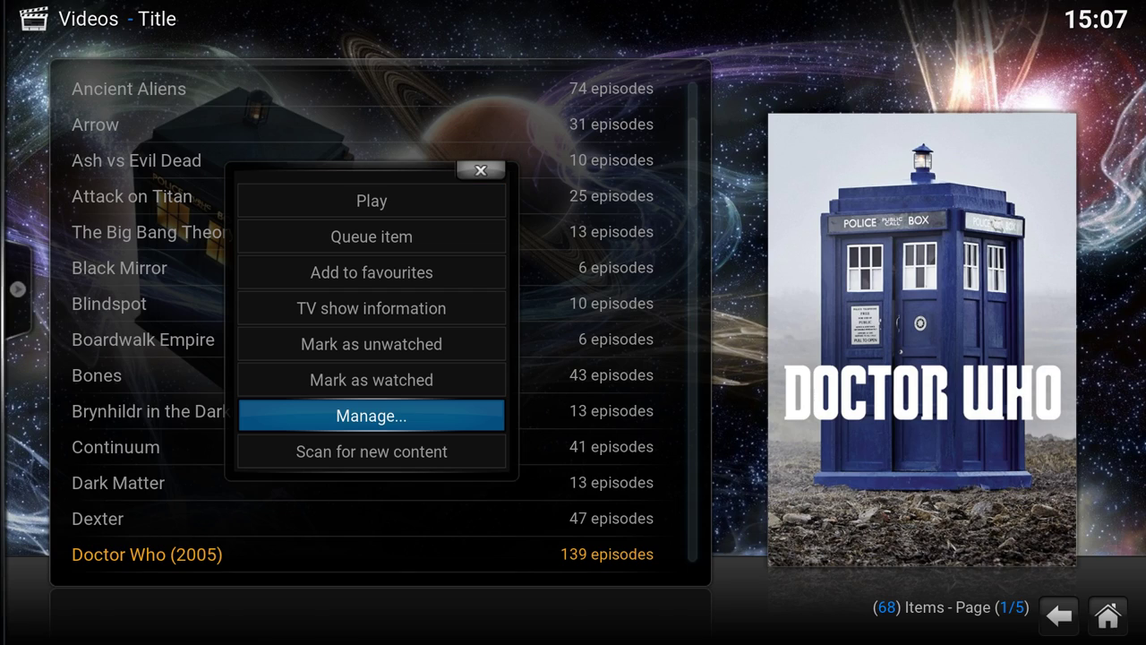
pyautogui.press('Return')
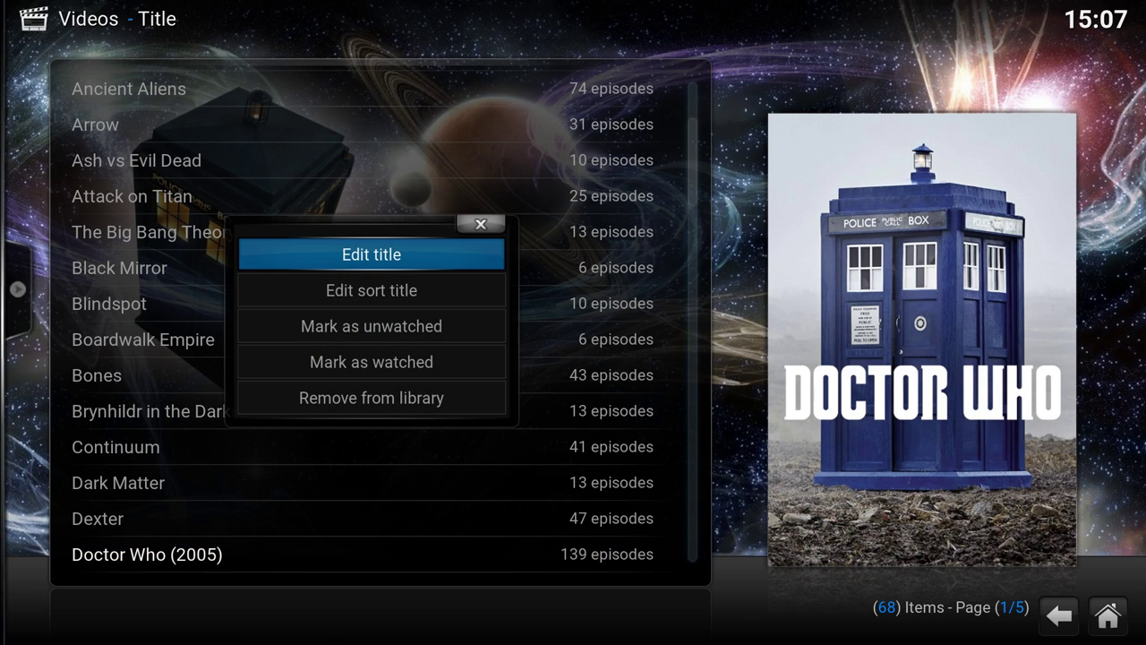
pyautogui.press('BackSpace')
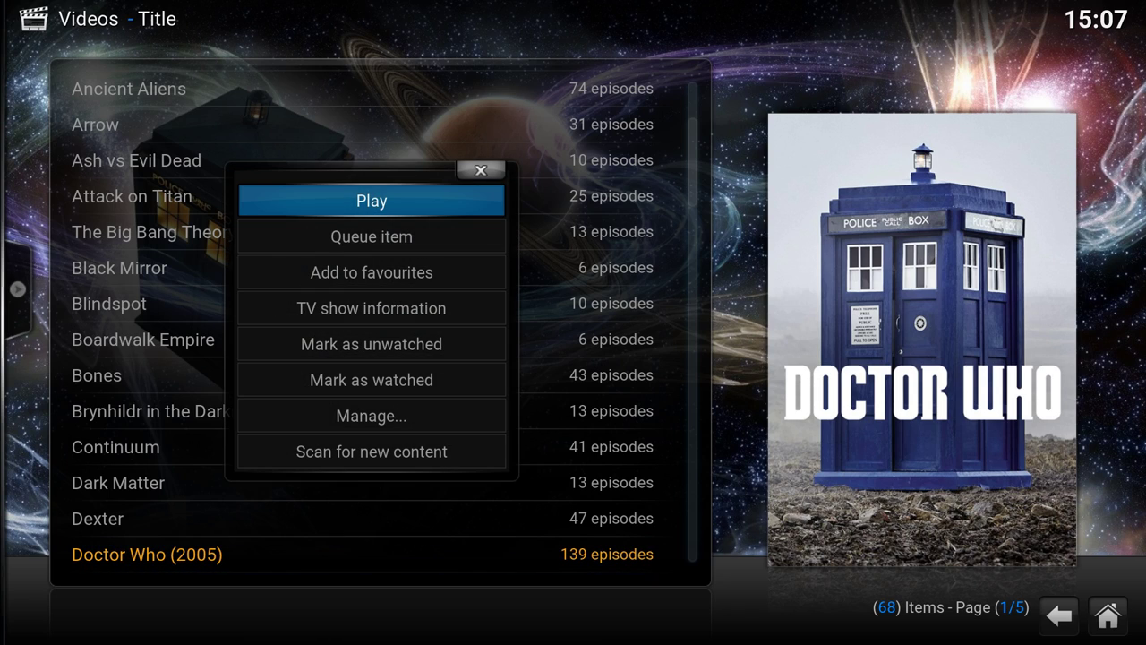
# - Refresh the TV show information of Doctor Who (2005) for all episodes, using the Doctor Who (2005) (en) match, and close its information page
pyautogui.press('Down')
pyautogui.press('Down')
pyautogui.press('Down')
pyautogui.press('Return')
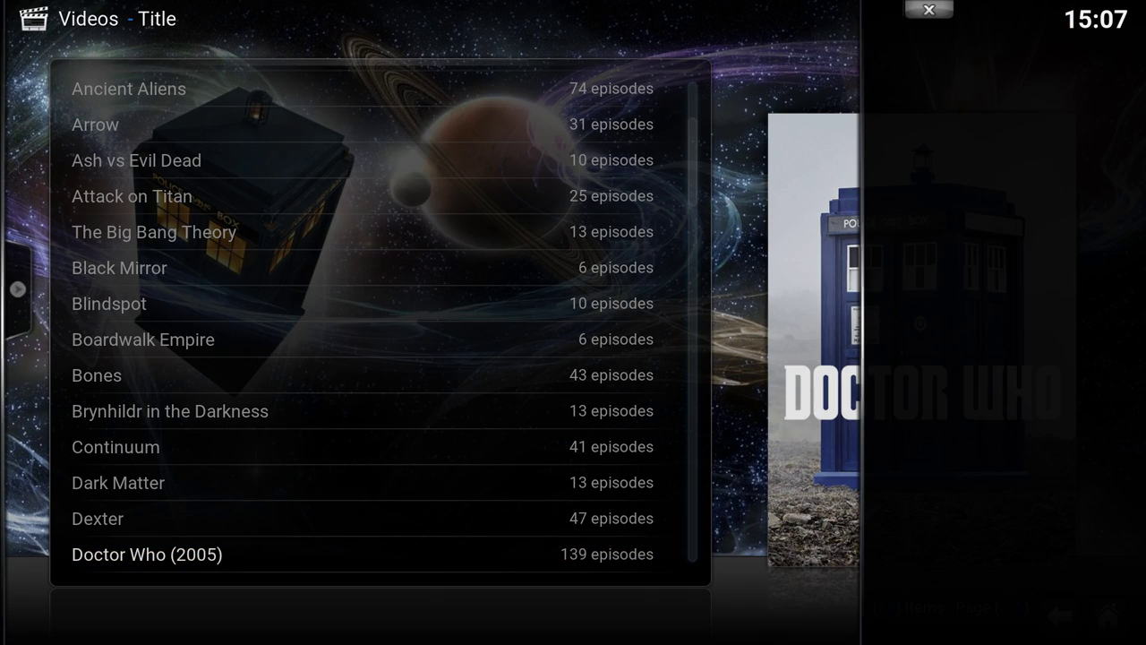
pyautogui.press('Right')
pyautogui.press('Right')
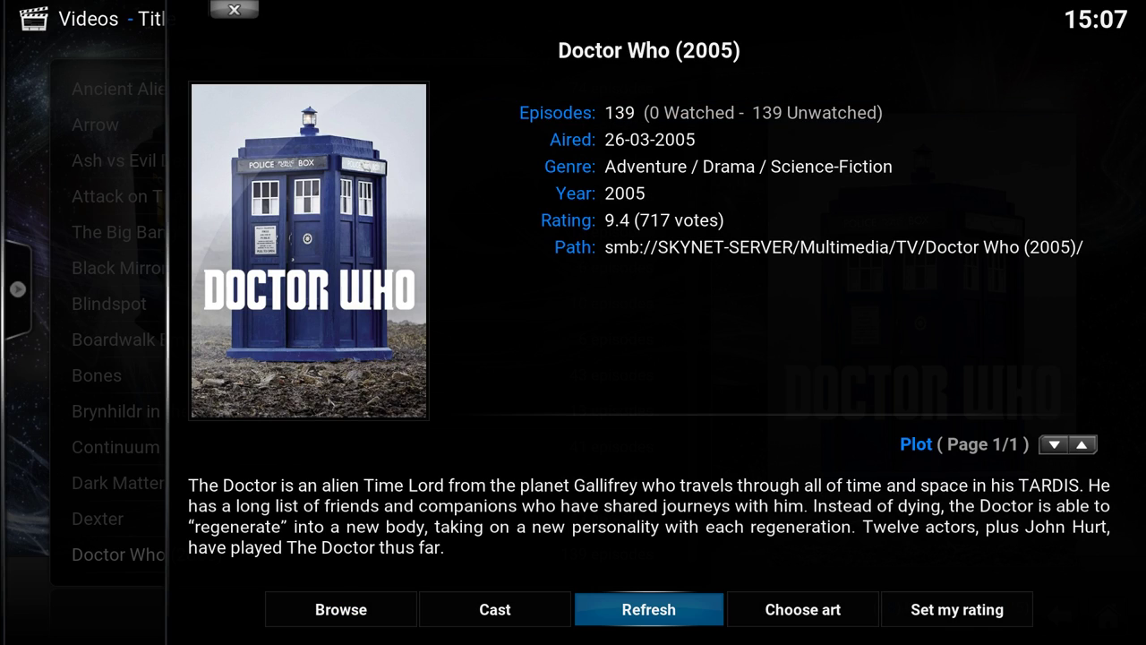
pyautogui.press('Return')
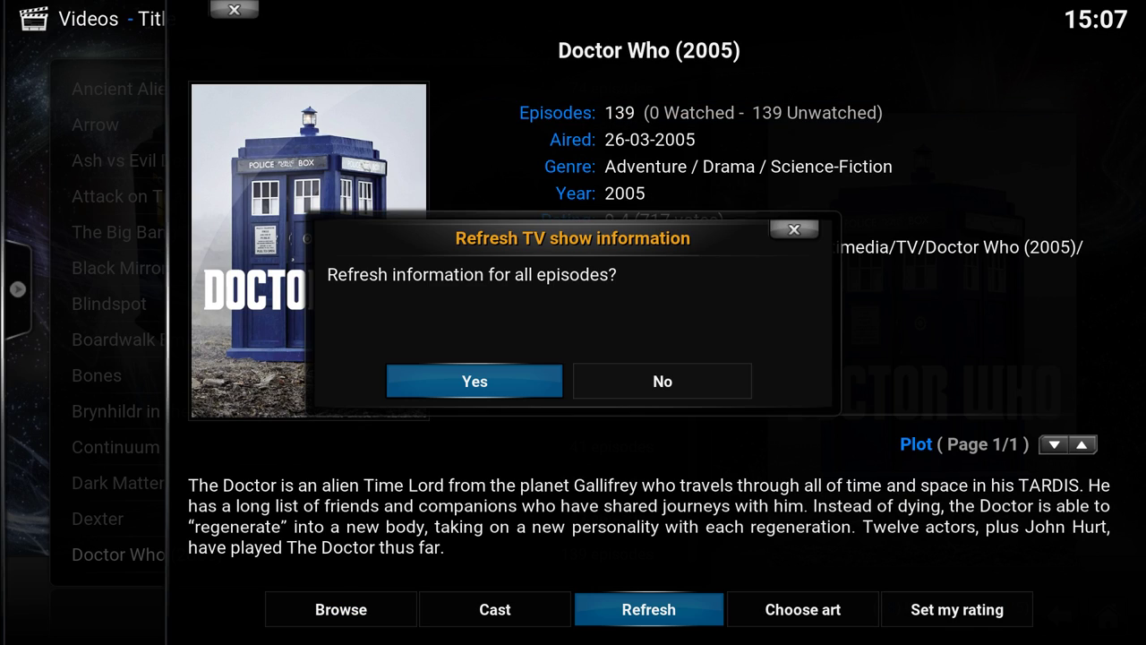
pyautogui.press('Return')
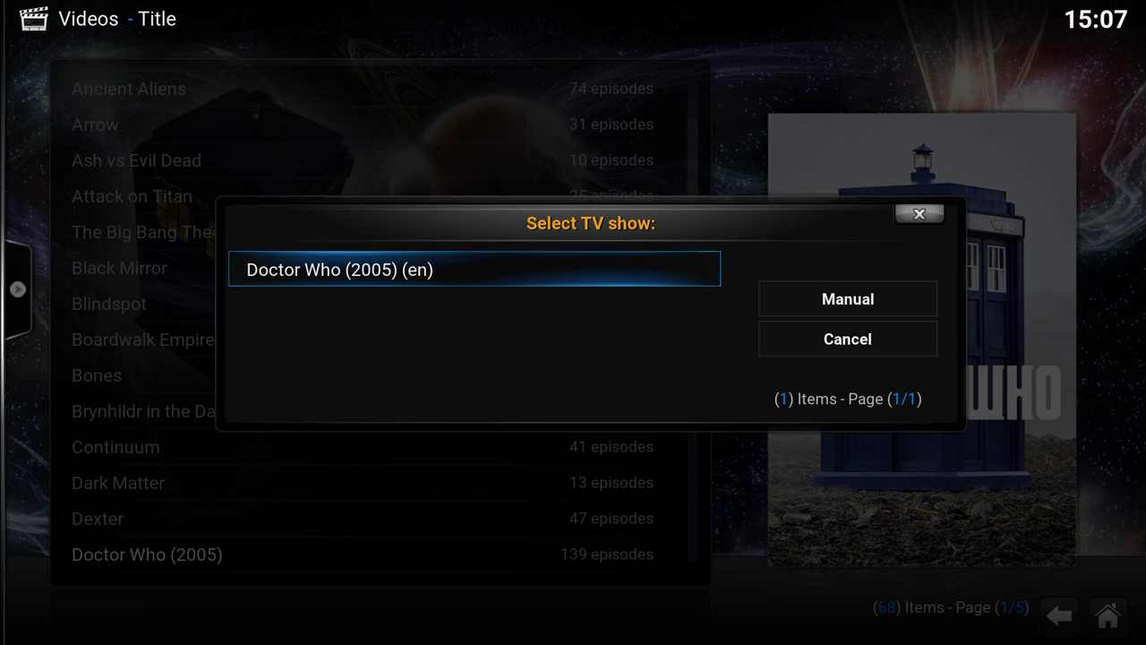
pyautogui.press('Return')
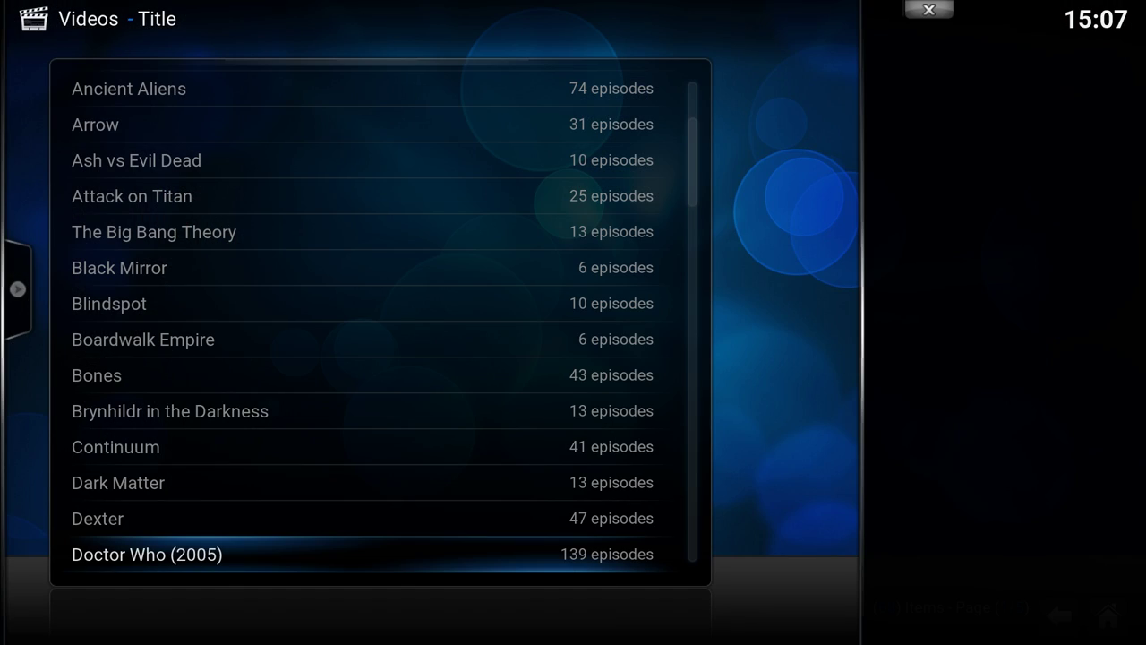
pyautogui.press('Escape')
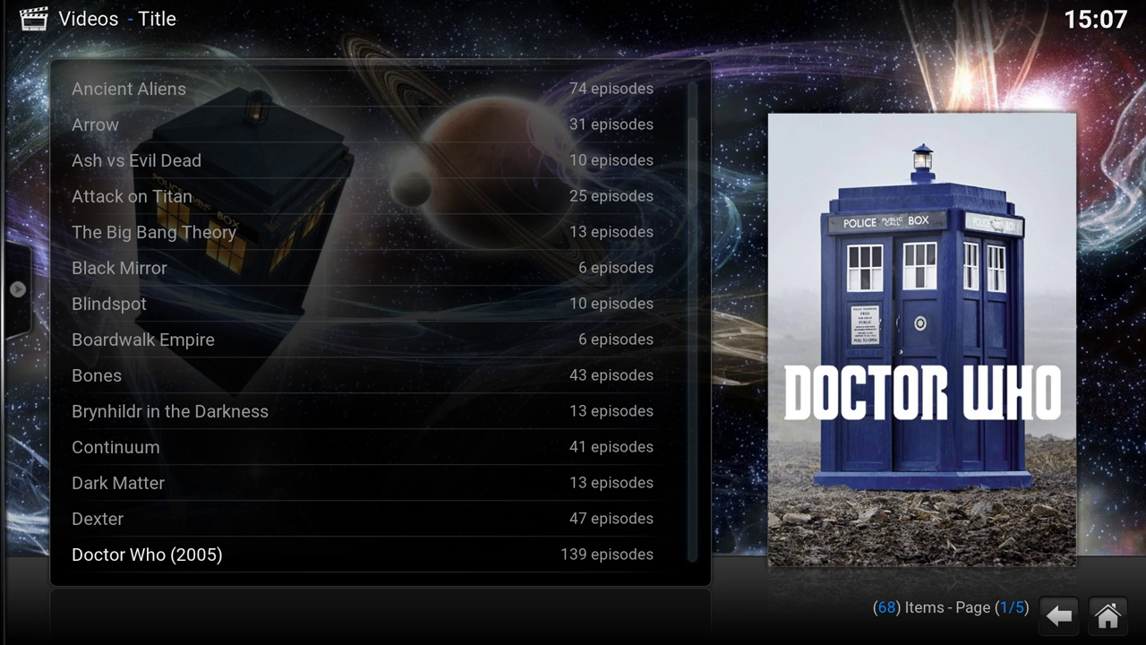
# - Open Doctor Who (2005) from the TV show list and go to the Midnight episode in Season 4
pyautogui.press('Down')
pyautogui.press('Up')
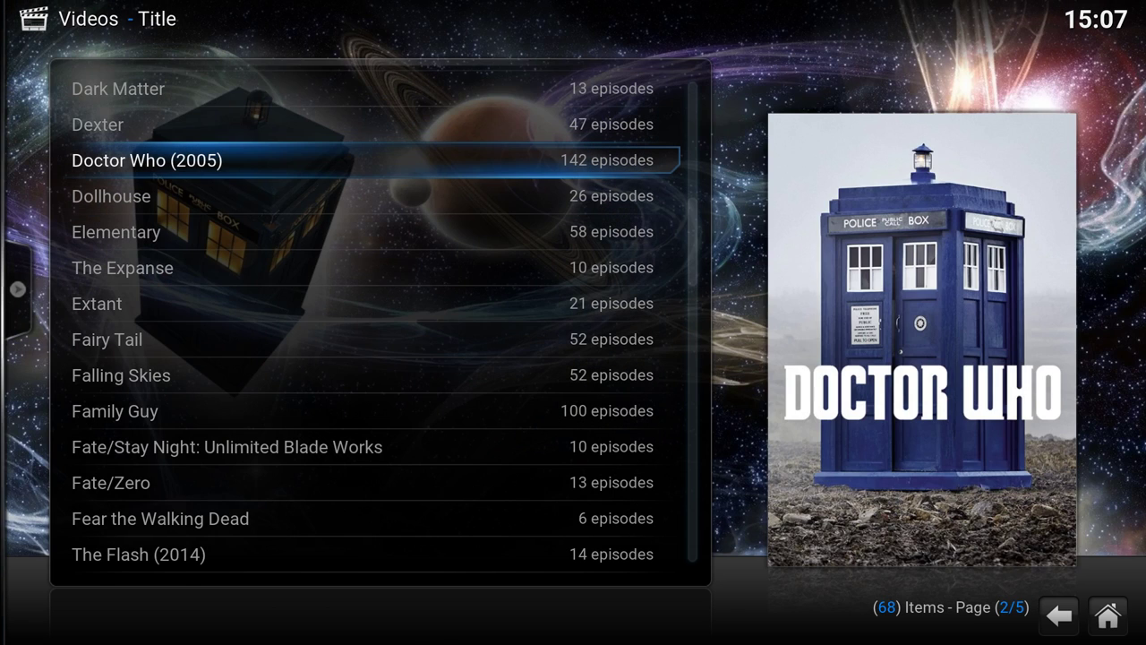
pyautogui.press('Return')
pyautogui.press('Return')
pyautogui.press('Up')
pyautogui.press('Up')
pyautogui.press('Up')
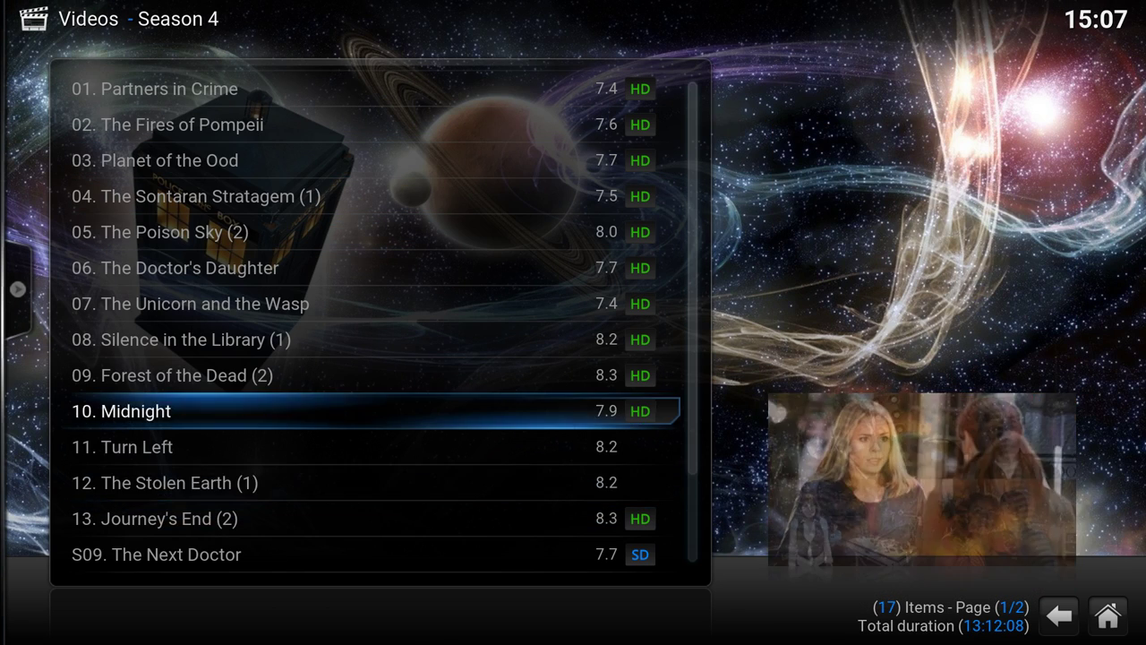
# - Check the Season 4 episode list around Midnight, Turn Left, The Stolen Earth and Journey's End for the previously missing episodes
pyautogui.press('Down')
pyautogui.press('Down')
pyautogui.press('Up')
pyautogui.press('Up')
pyautogui.press('Up')
pyautogui.press('Up')
pyautogui.press('Down')
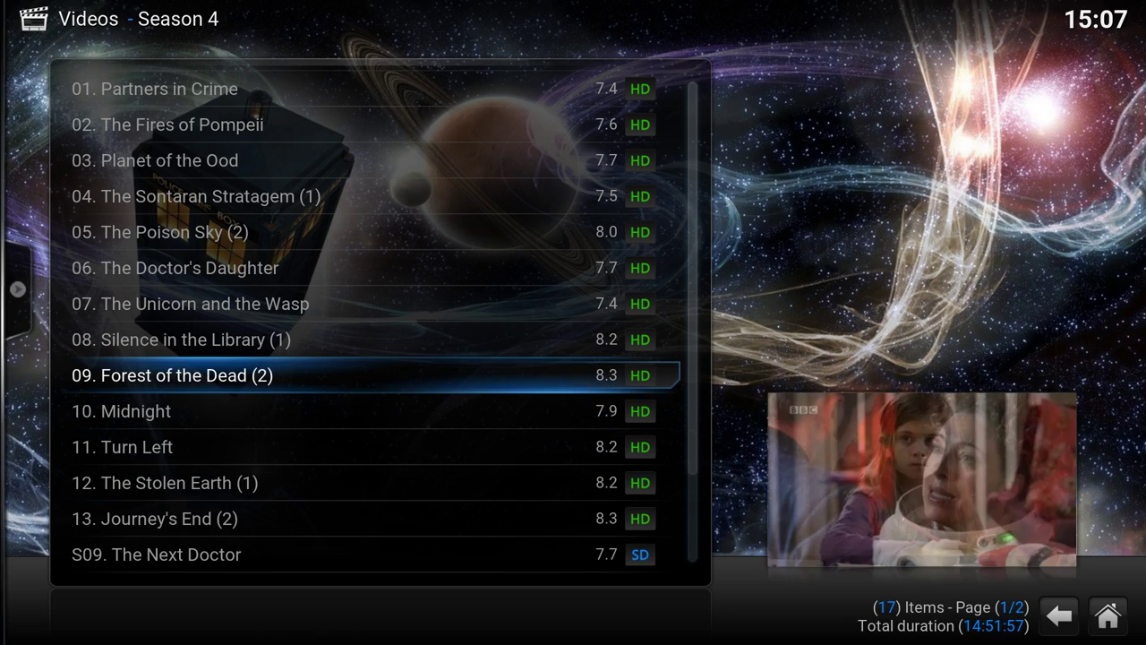
pyautogui.press('Down')
pyautogui.press('Down')
pyautogui.press('Down')
pyautogui.press('Down')
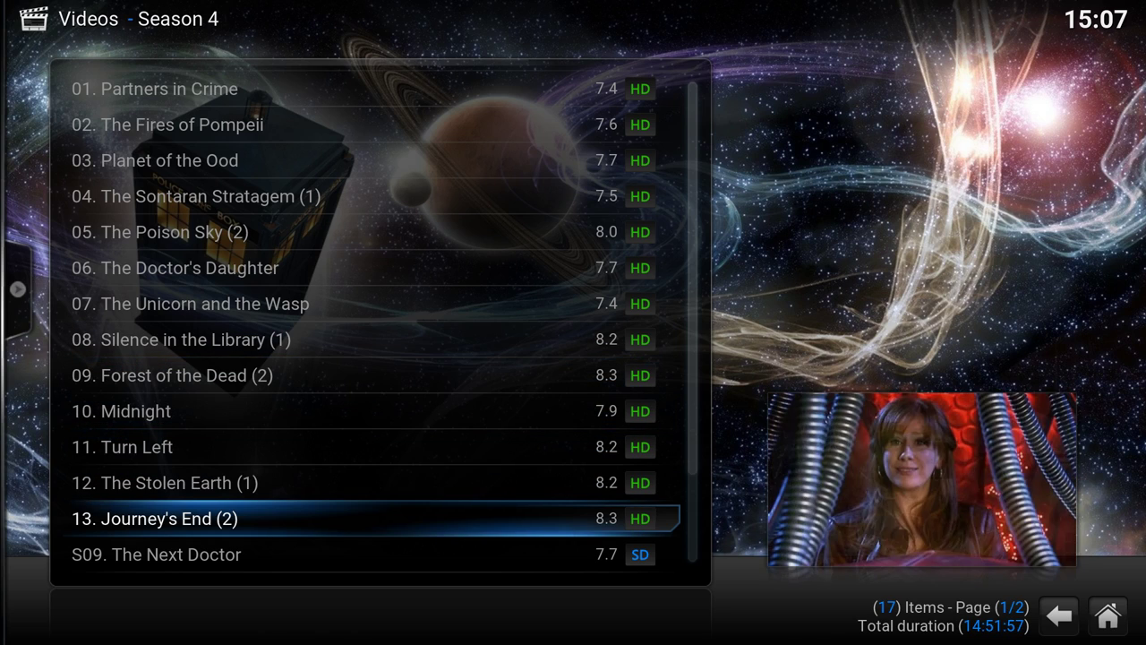
pyautogui.press('Up')
pyautogui.press('Up')
pyautogui.press('Up')
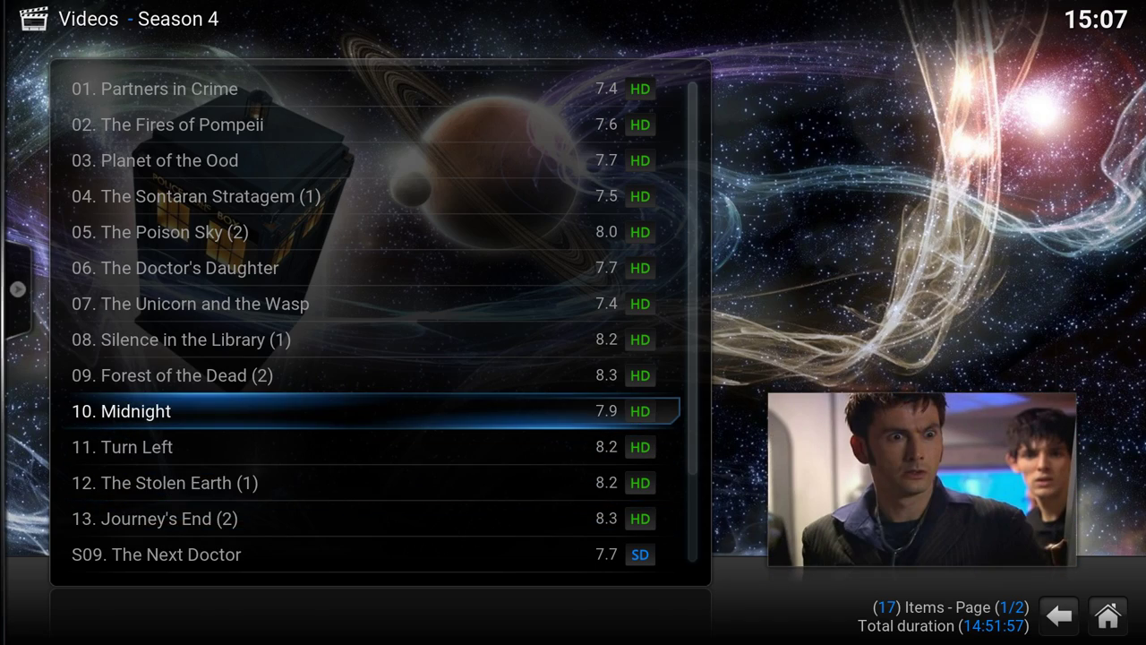
# - Leave the Doctor Who episode list for the home screen and open the list of video add-ons
pyautogui.press('BackSpace')
pyautogui.press('BackSpace')
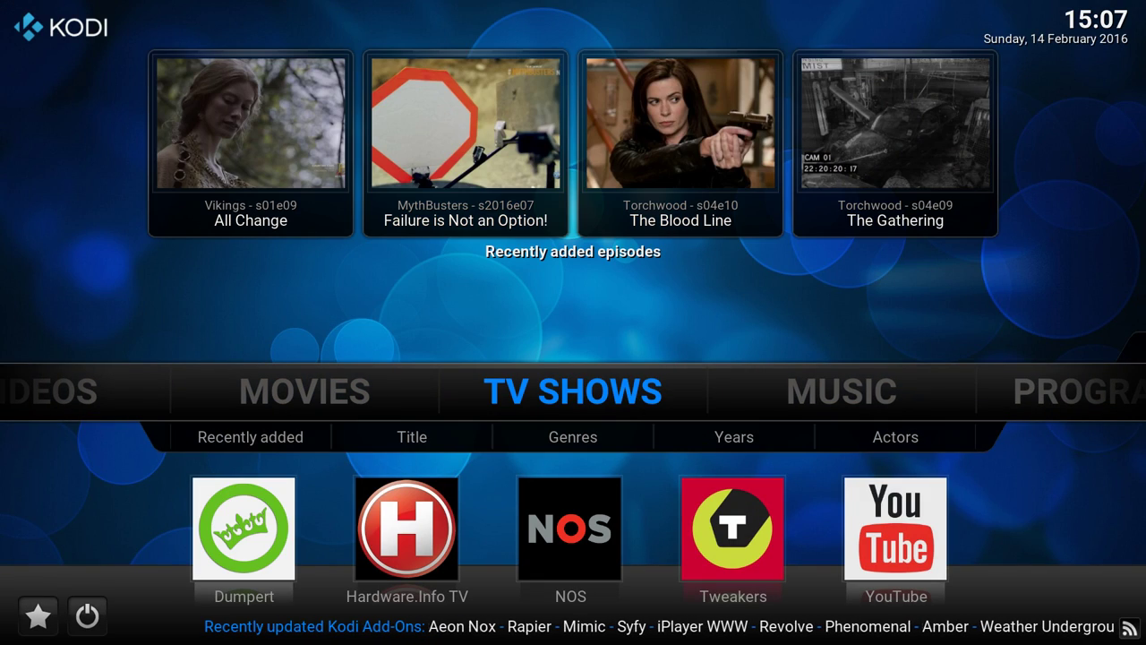
pyautogui.press('Left')
pyautogui.press('Left')
pyautogui.press('Down')
pyautogui.press('Return')
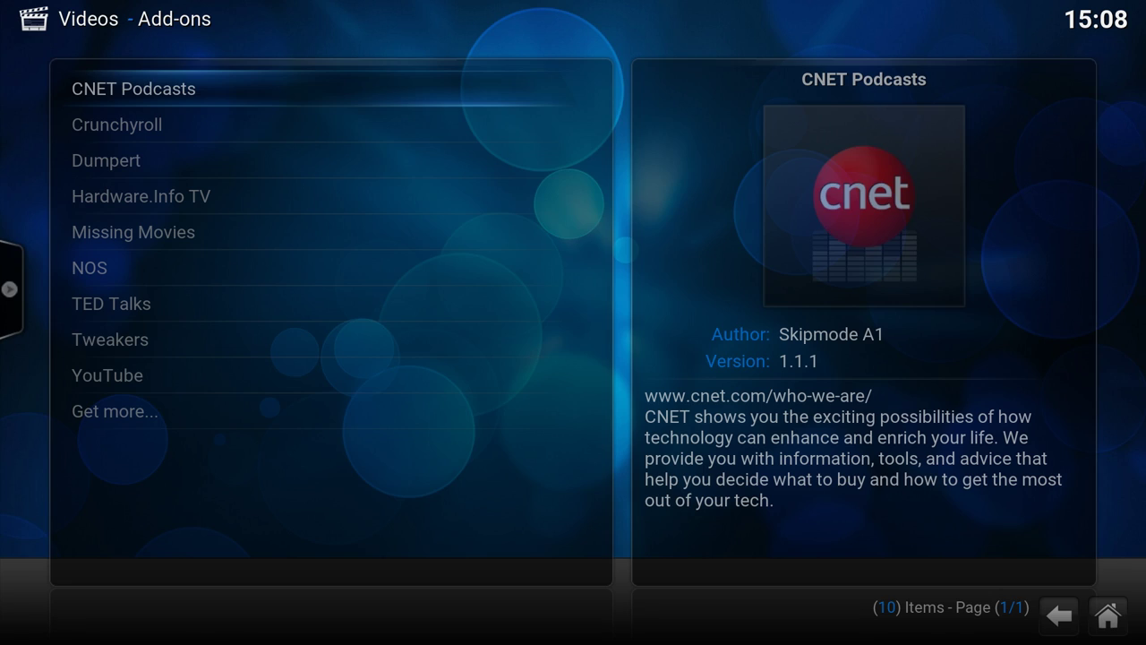
# - Open the Missing Movies add-on and have it list the missing episodes again
pyautogui.press('Down')
pyautogui.press('Down')
pyautogui.press('Down')
pyautogui.press('Down')
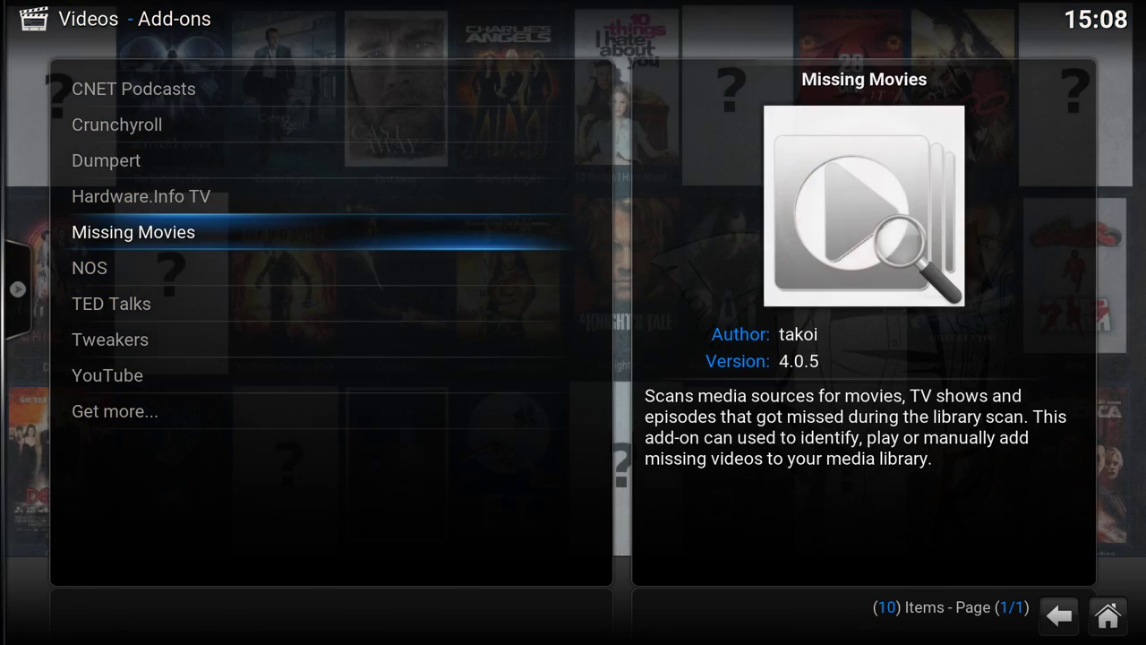
pyautogui.press('Return')
pyautogui.press('Down')
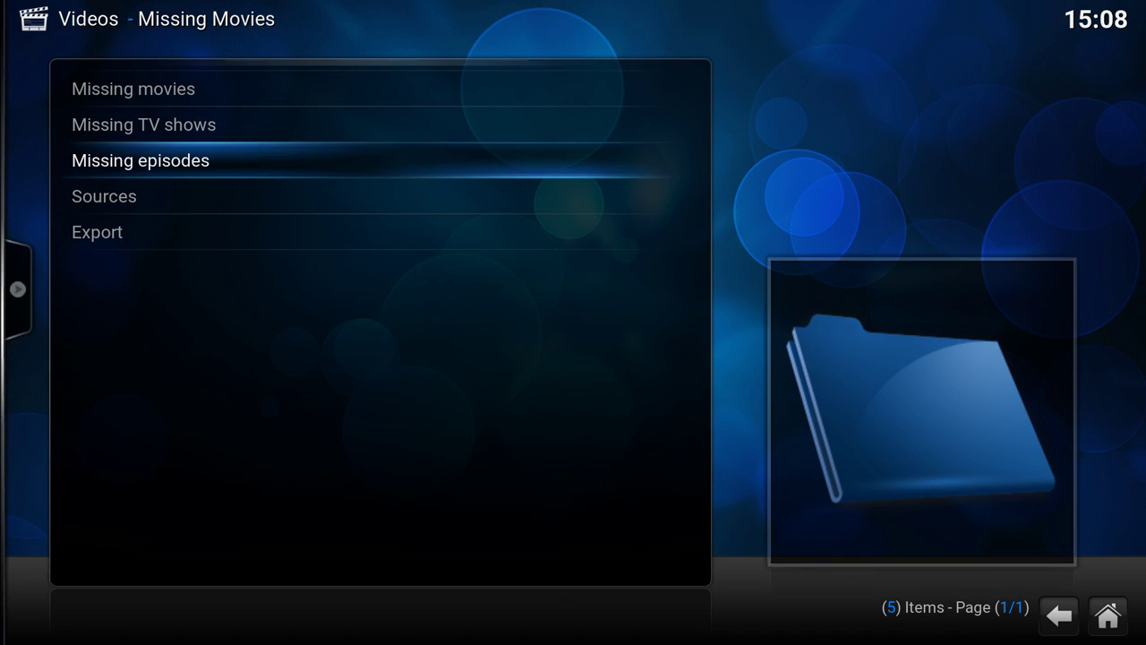
pyautogui.press('Return')
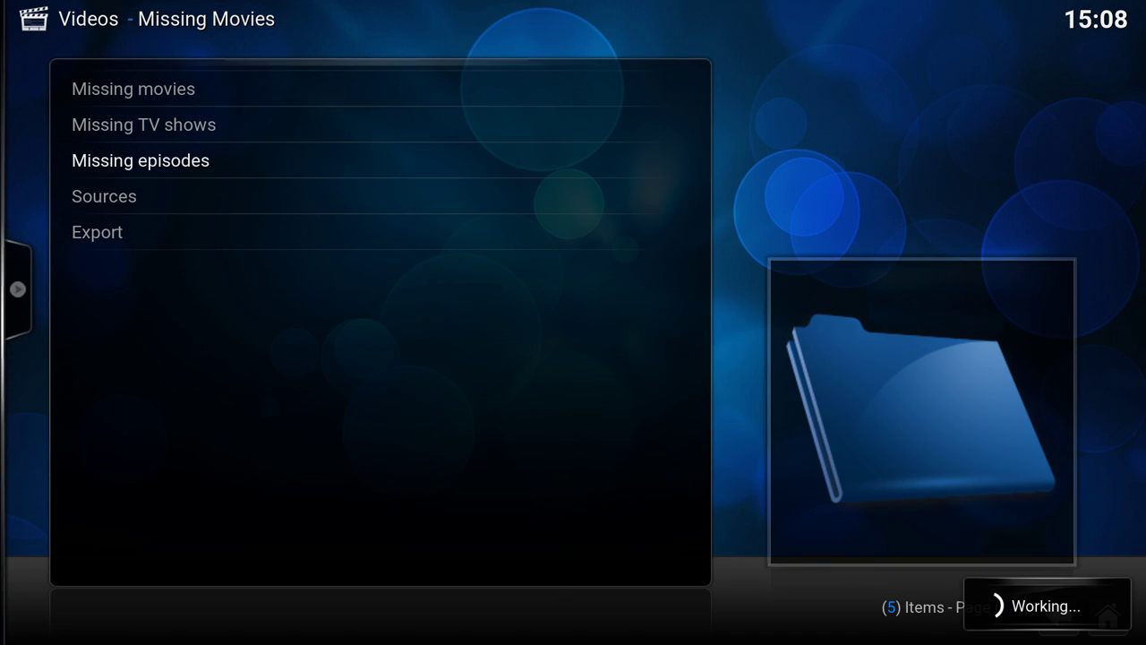